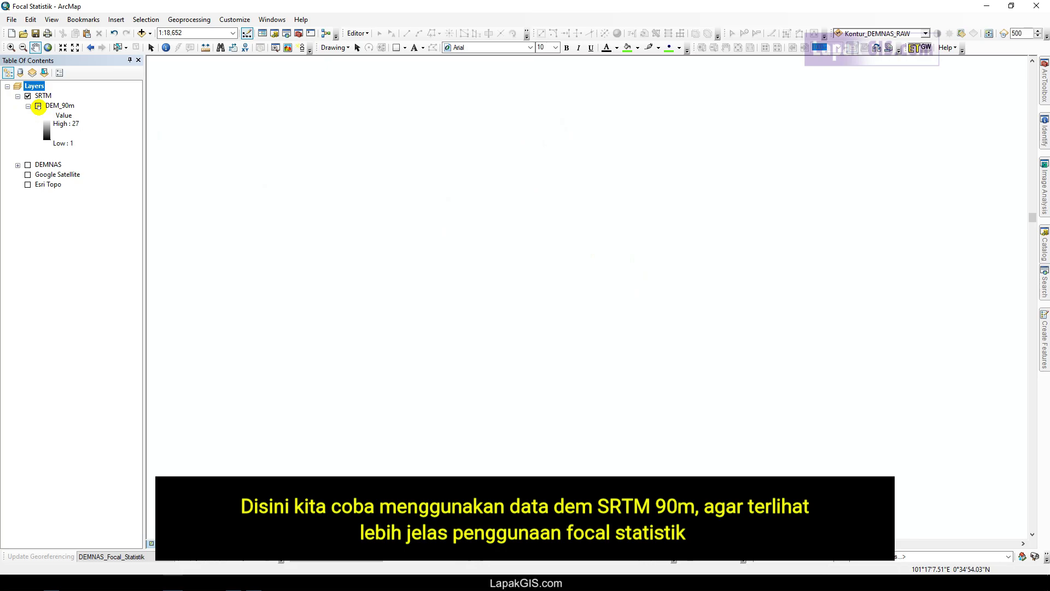
Display the DEM_90m raster over the Google Satellite basemap
click(38, 106)
mouse_move(446, 164)
mouse_down()
mouse_move(462, 172)
mouse_move(450, 169)
mouse_up()
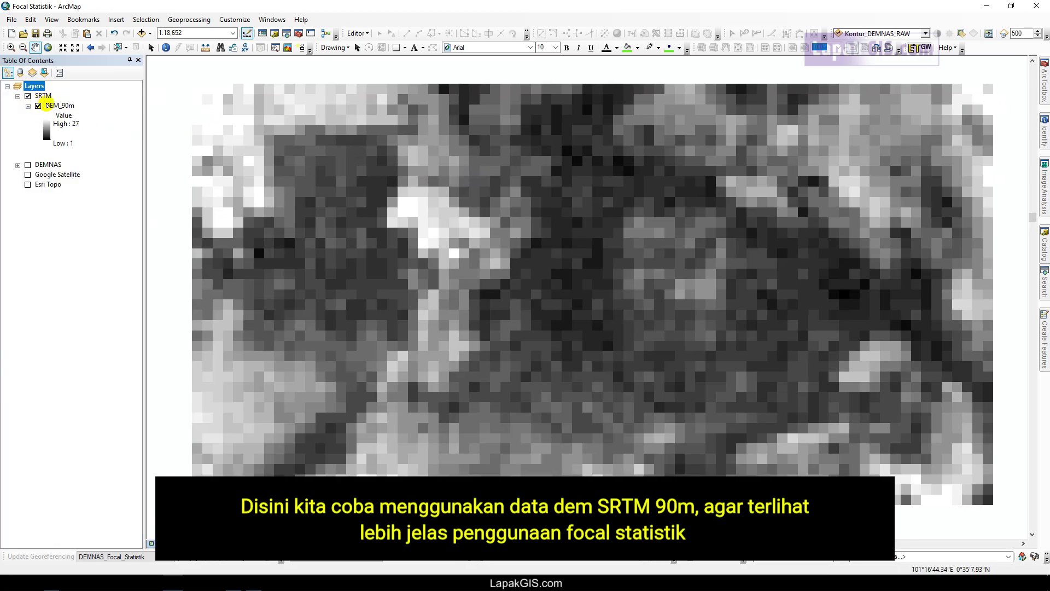
click(38, 106)
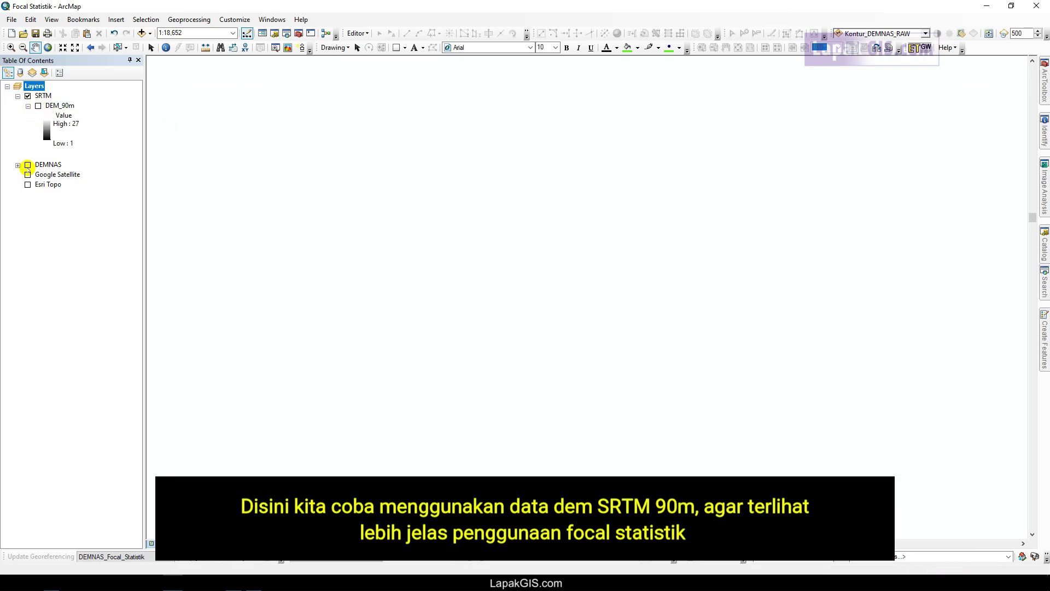
click(37, 106)
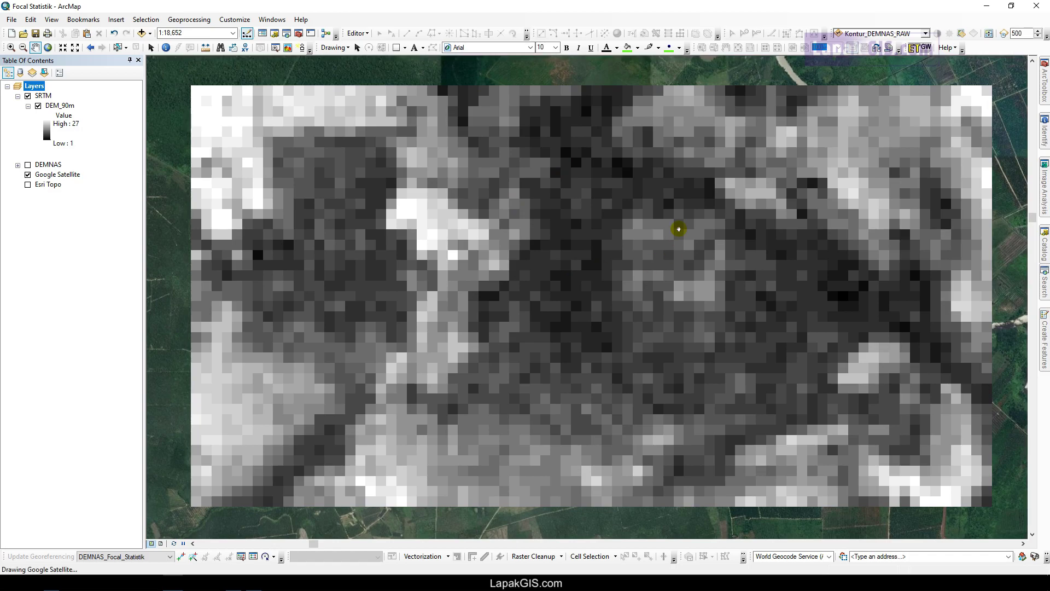
Examine the DEM_90m cells up close, return to the layer's full extent and hide the Google Satellite basemap
scroll(568, 260, up, 5)
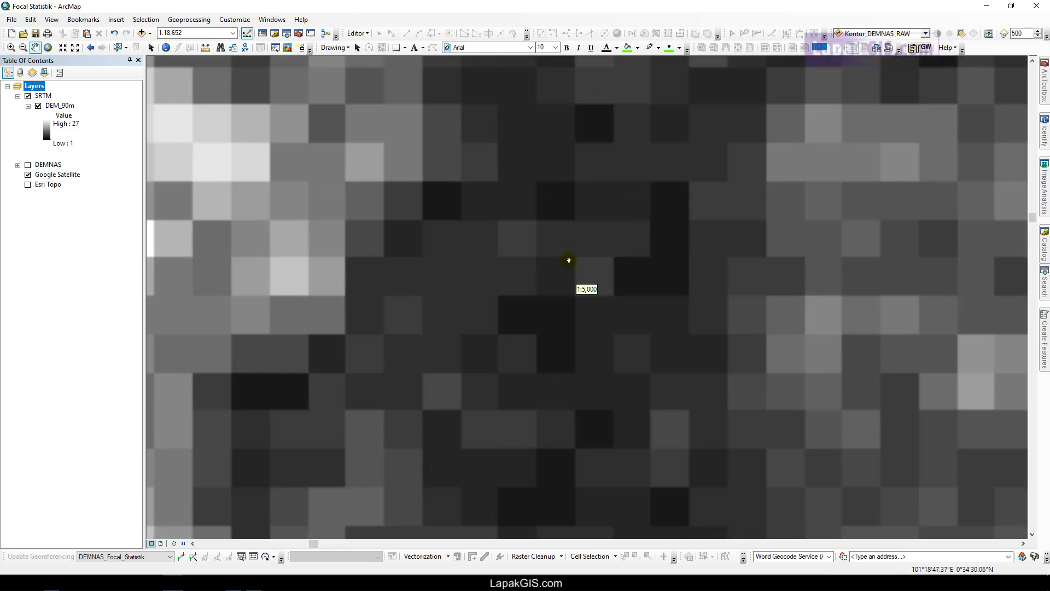
drag(626, 326, 579, 225)
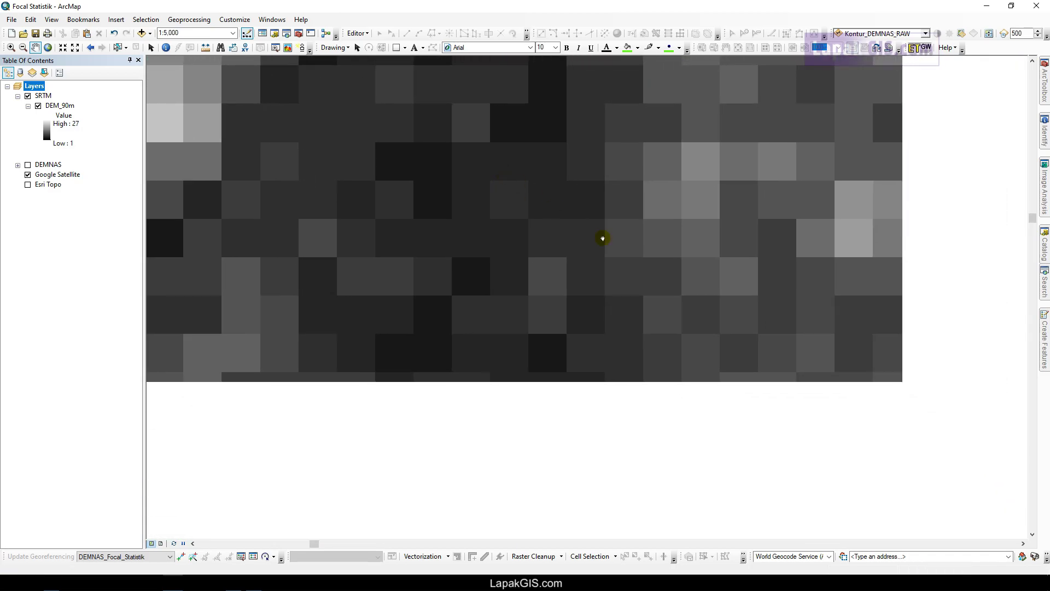
drag(715, 325, 646, 208)
drag(698, 391, 567, 234)
click(64, 105)
right_click(64, 105)
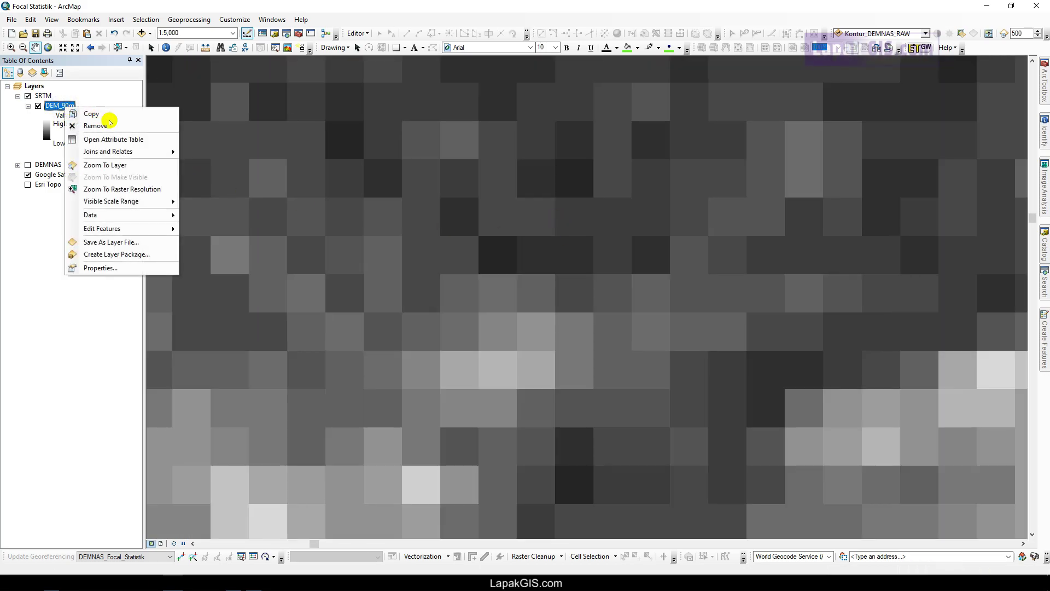
click(112, 166)
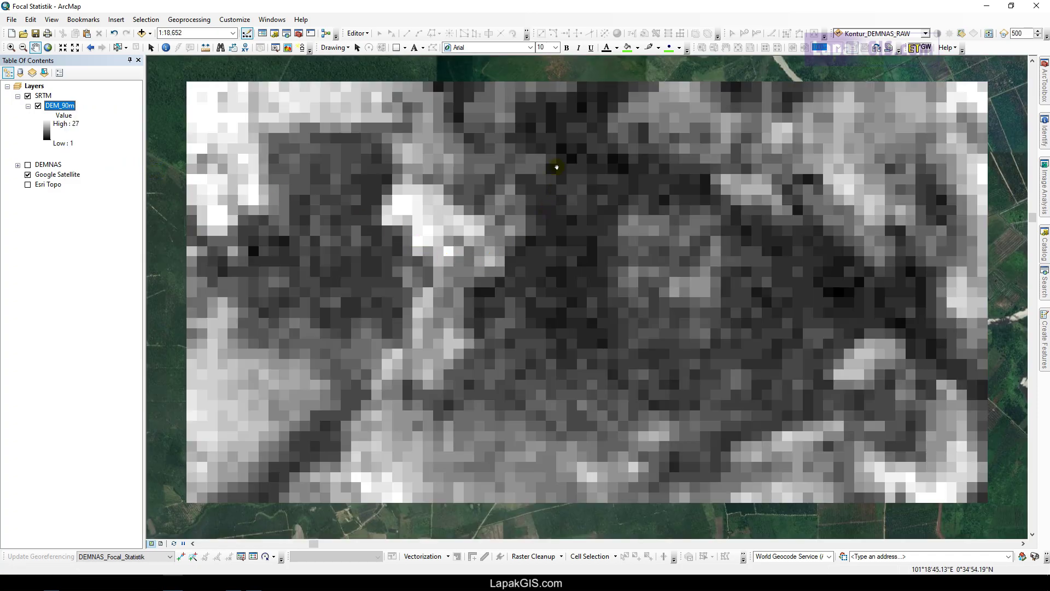
click(27, 174)
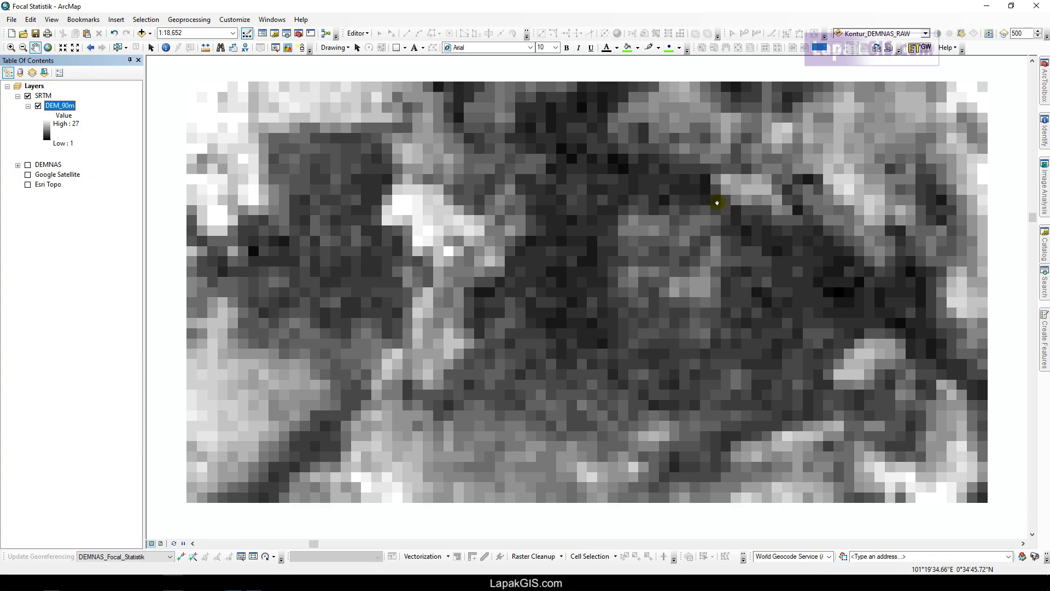
Run the Spatial Analyst Contour tool on DEM_90m with a contour interval of 1
click(1045, 79)
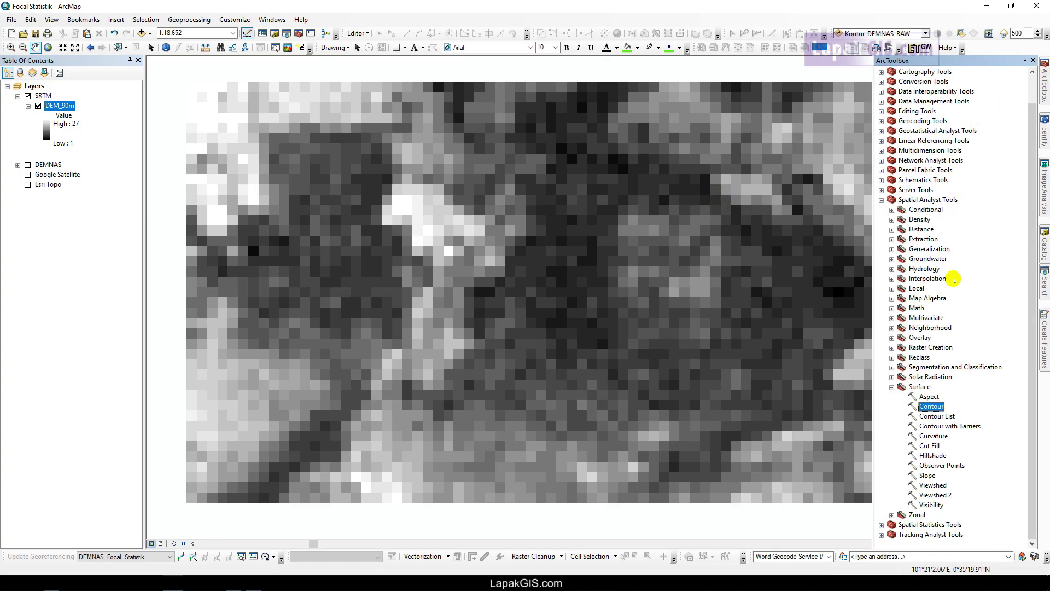
click(924, 199)
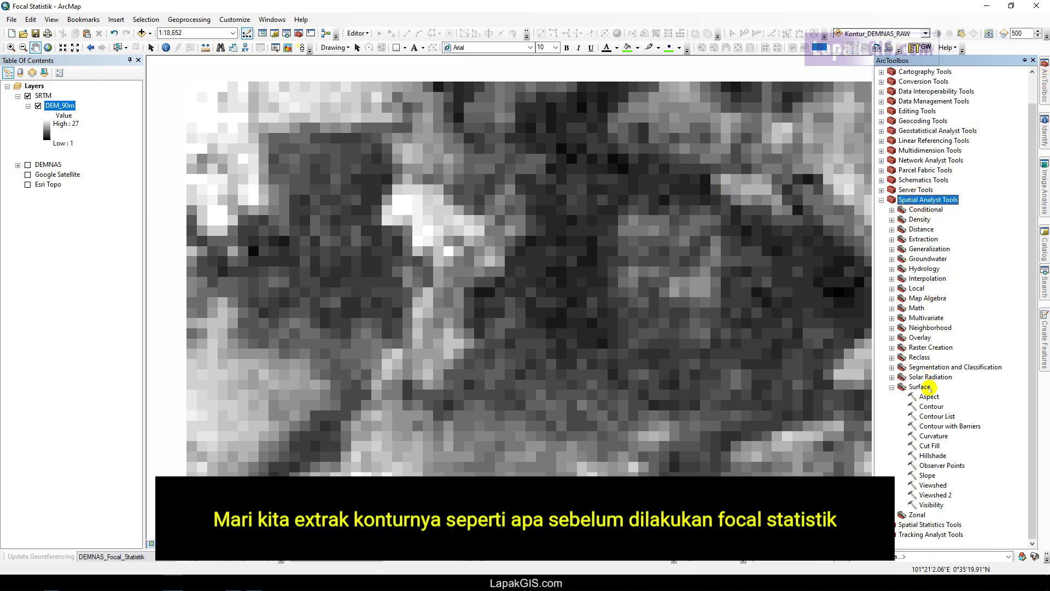
click(922, 386)
double_click(931, 406)
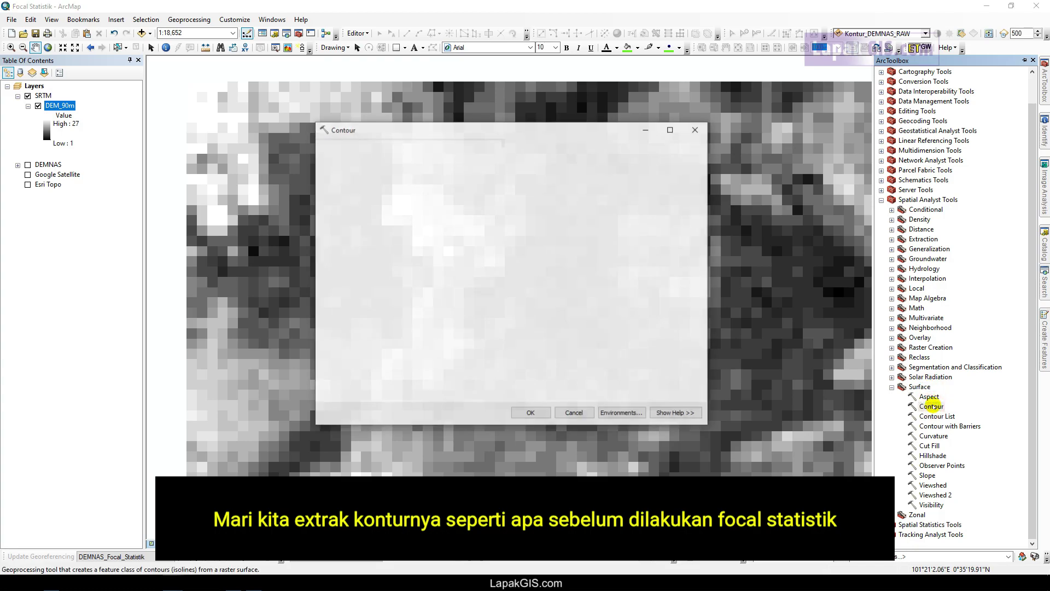
click(57, 104)
drag(57, 104, 368, 160)
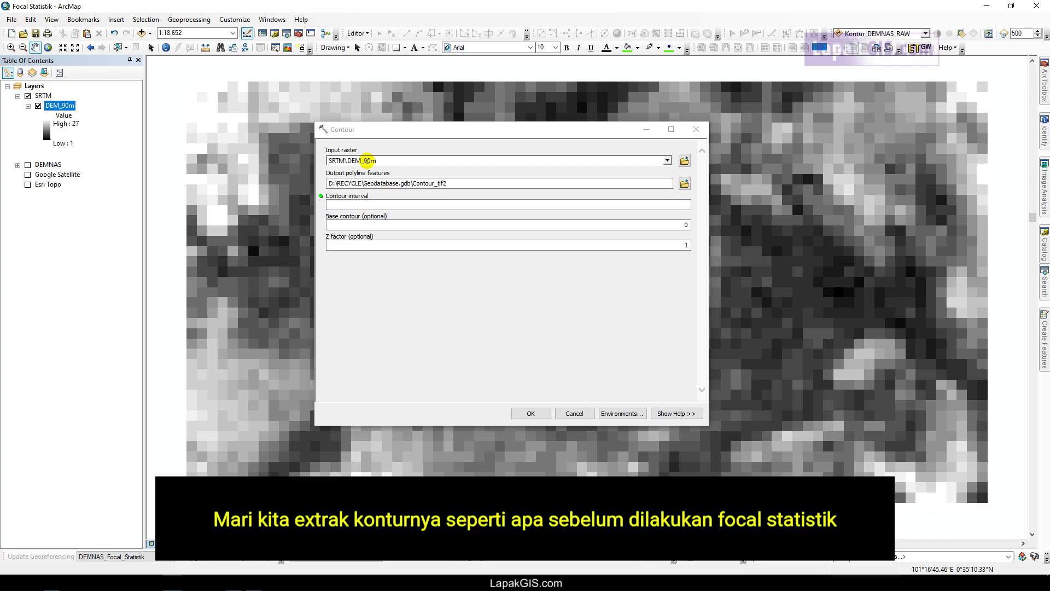
click(361, 204)
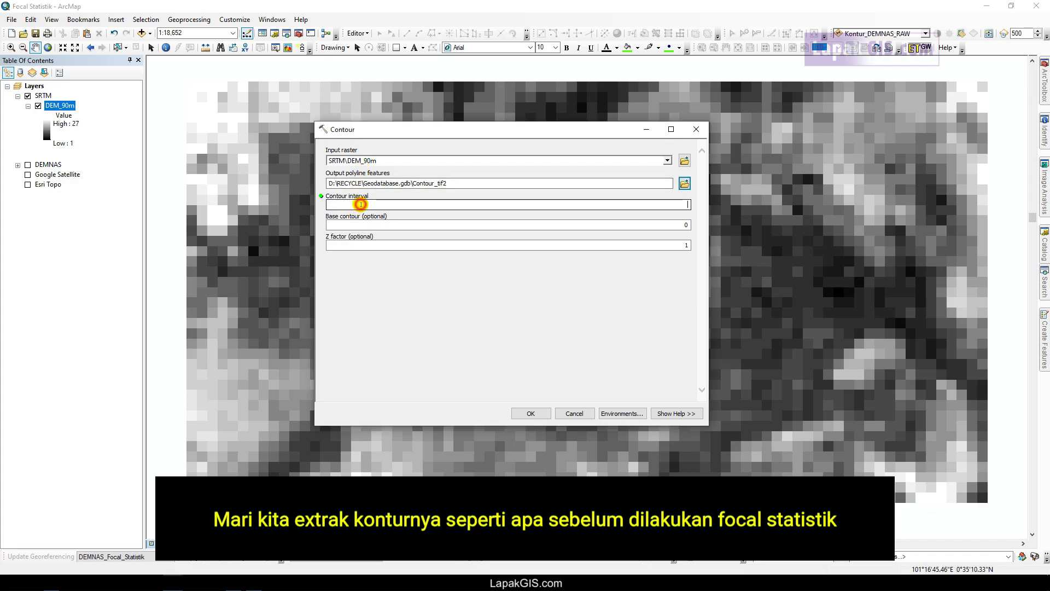
click(583, 314)
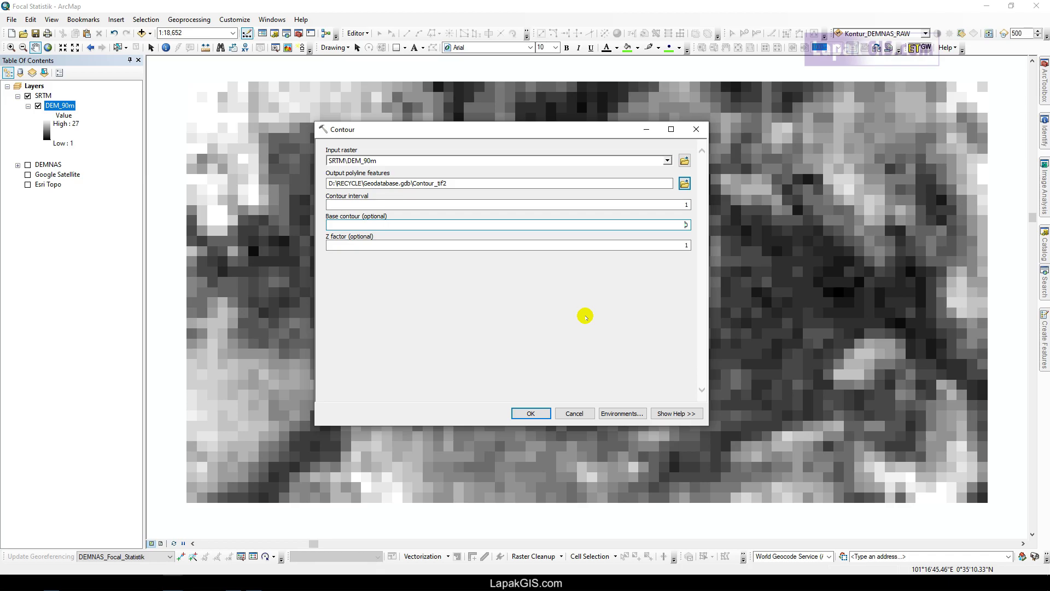
click(540, 413)
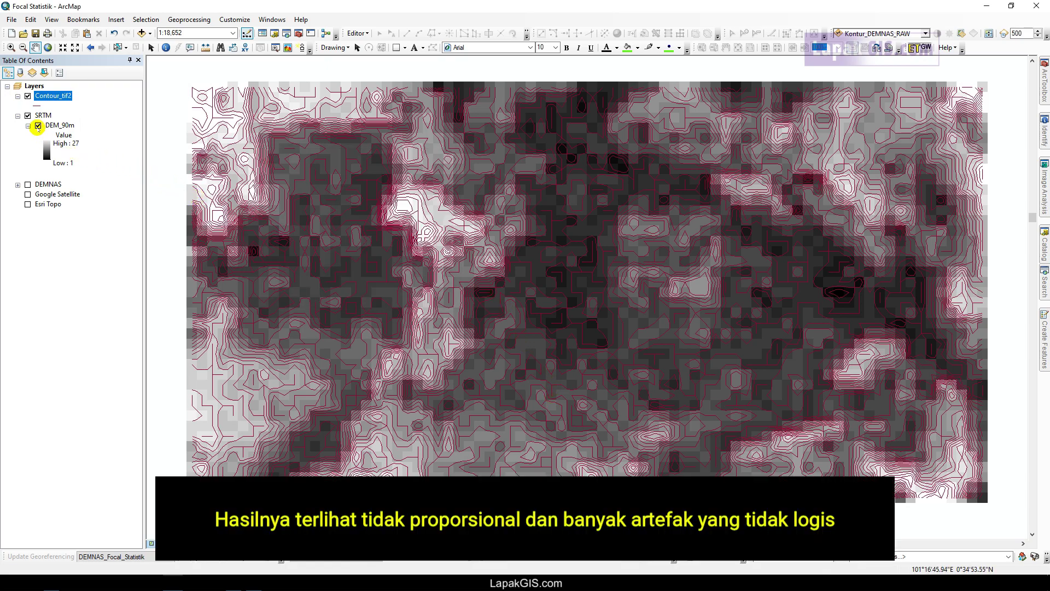
Hide the SRTM group and recolor the Contour_tif2 lines black
click(28, 116)
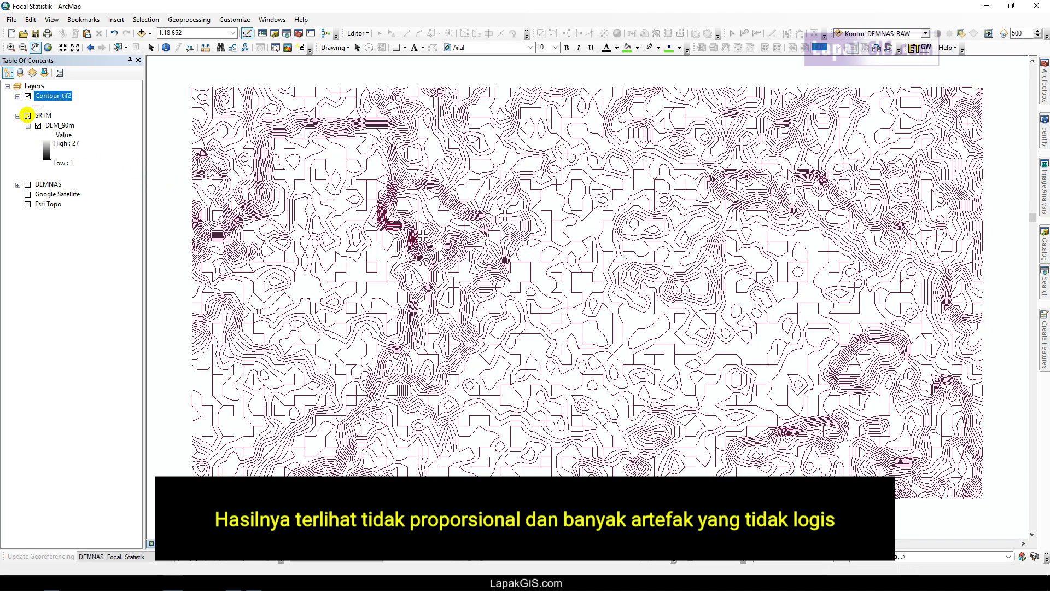
click(39, 105)
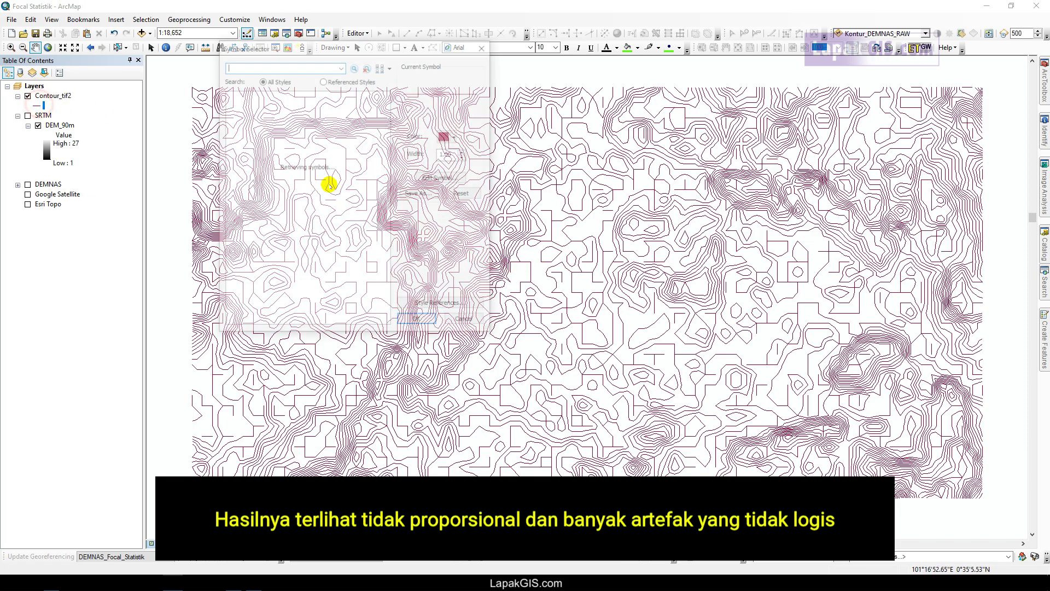
click(450, 135)
click(446, 252)
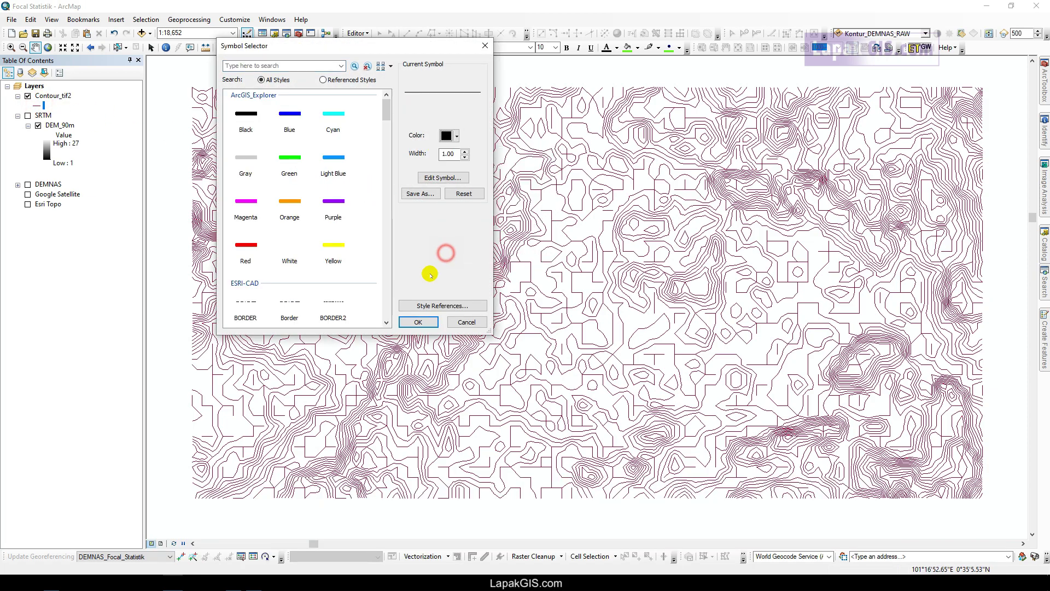
click(418, 322)
Examine the shape of the raw contour lines across the map for artefacts and return to the DEM_90m layer's full extent
scroll(527, 264, up, 3)
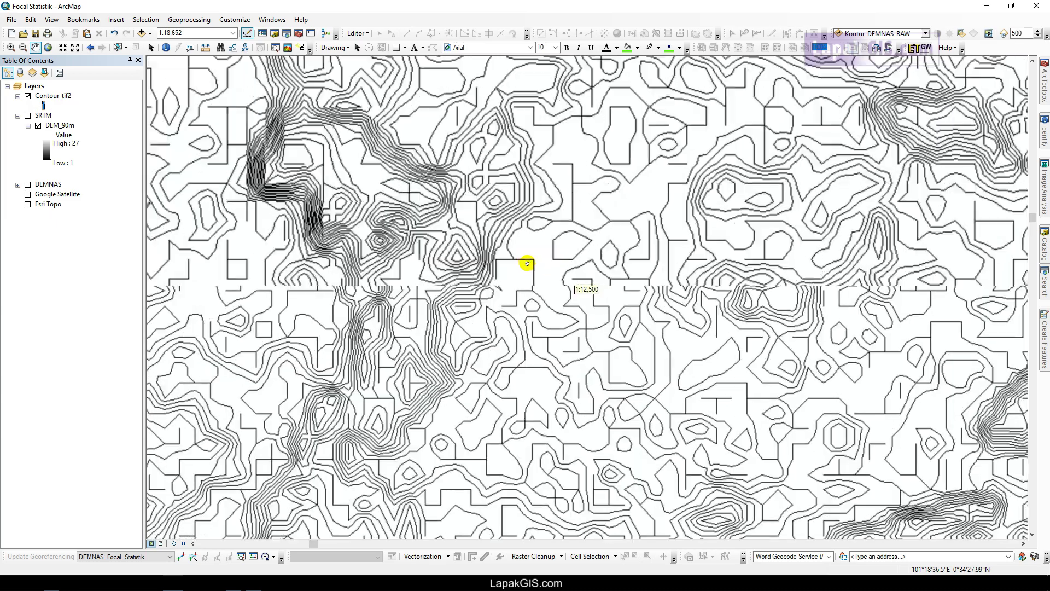
scroll(589, 330, up, 1)
drag(588, 330, 497, 164)
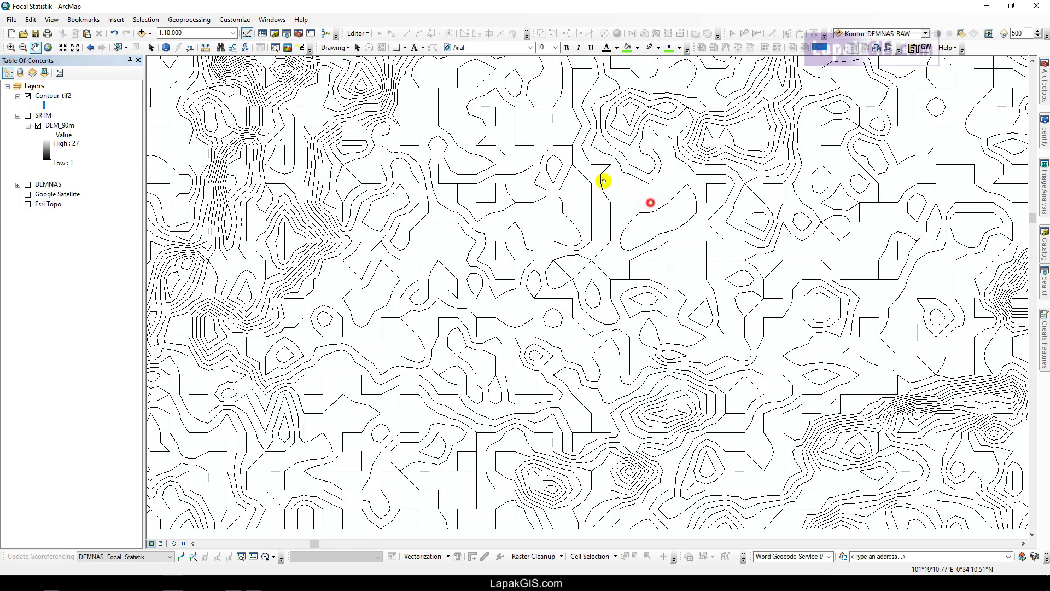
drag(650, 202, 496, 126)
drag(696, 164, 593, 314)
drag(688, 186, 686, 362)
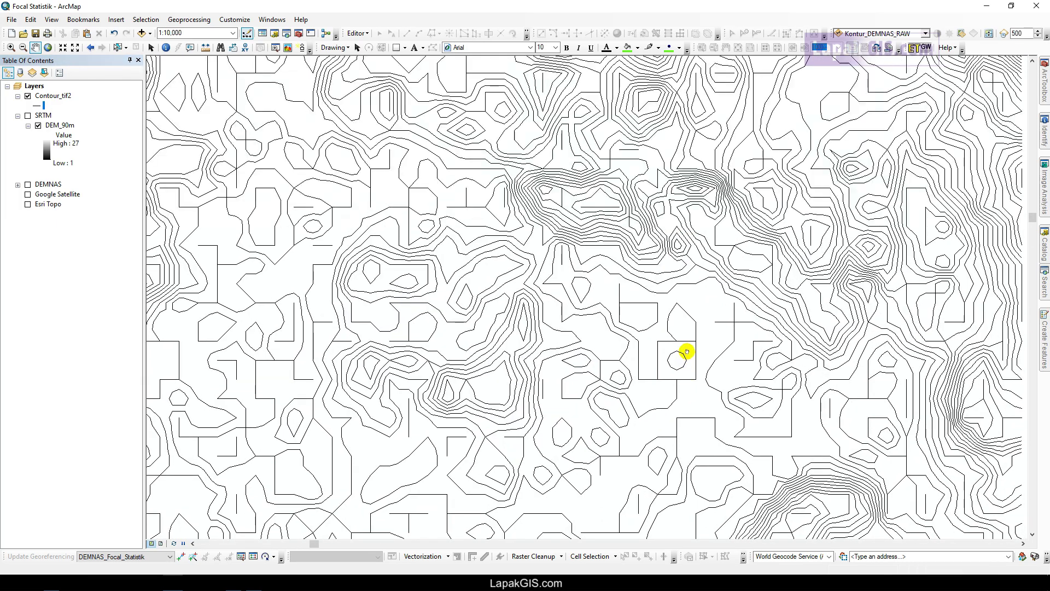
drag(527, 228, 773, 293)
drag(445, 241, 567, 251)
drag(407, 240, 607, 217)
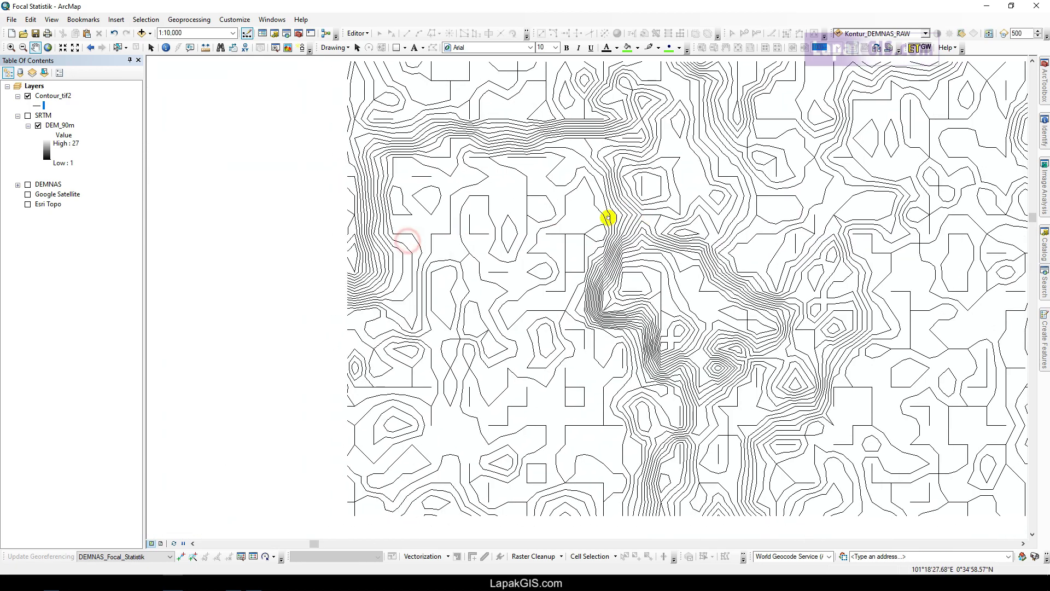
drag(339, 227, 422, 317)
drag(476, 248, 474, 306)
drag(655, 331, 466, 222)
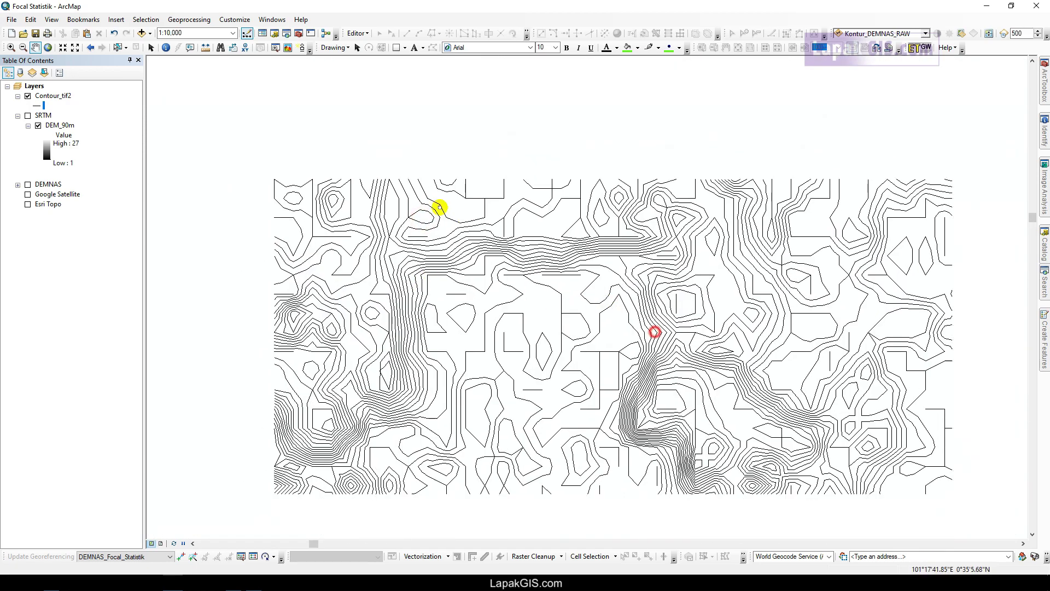
drag(652, 293, 563, 197)
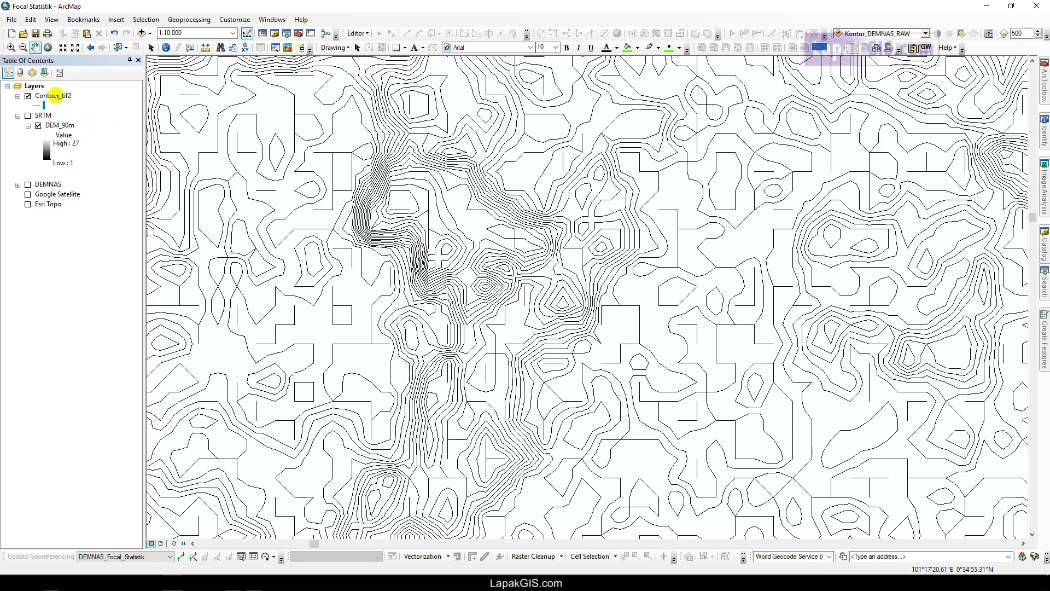
right_click(62, 125)
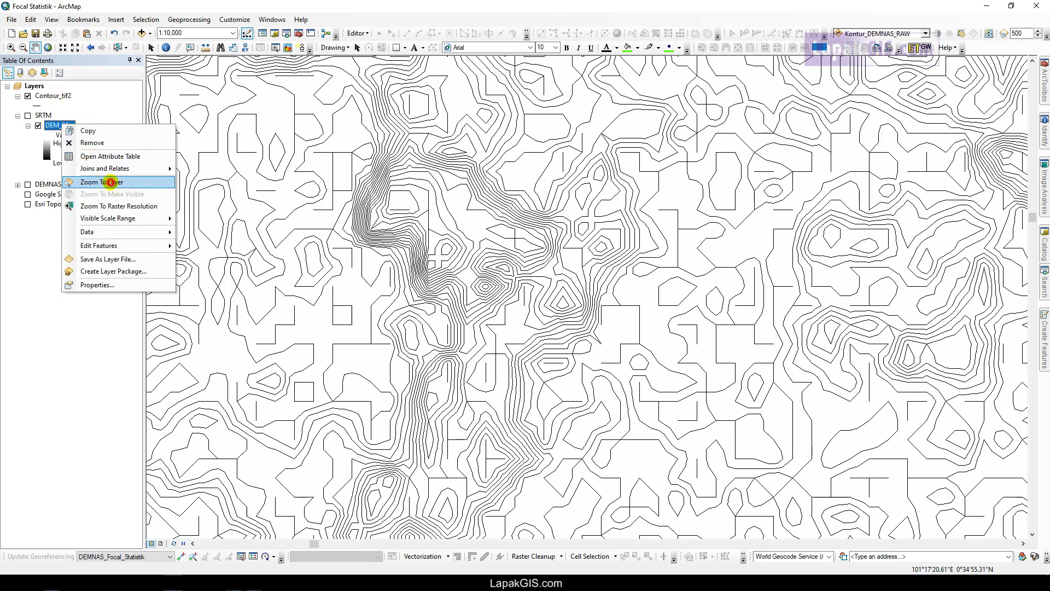
click(103, 181)
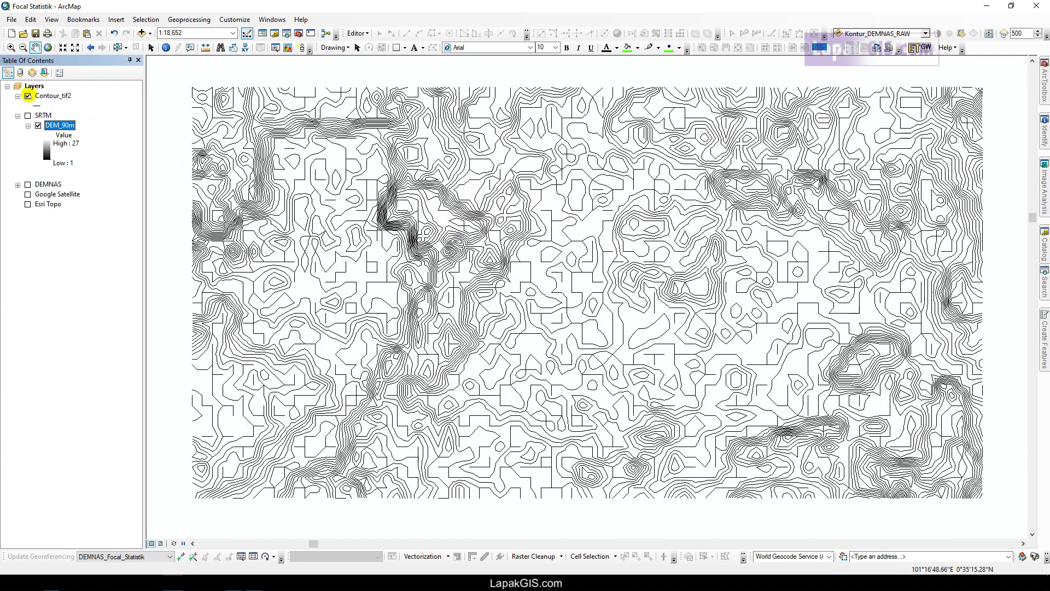
Rename the Contour_tif2 layer as Contour_DEM_90m_RAW
click(44, 96)
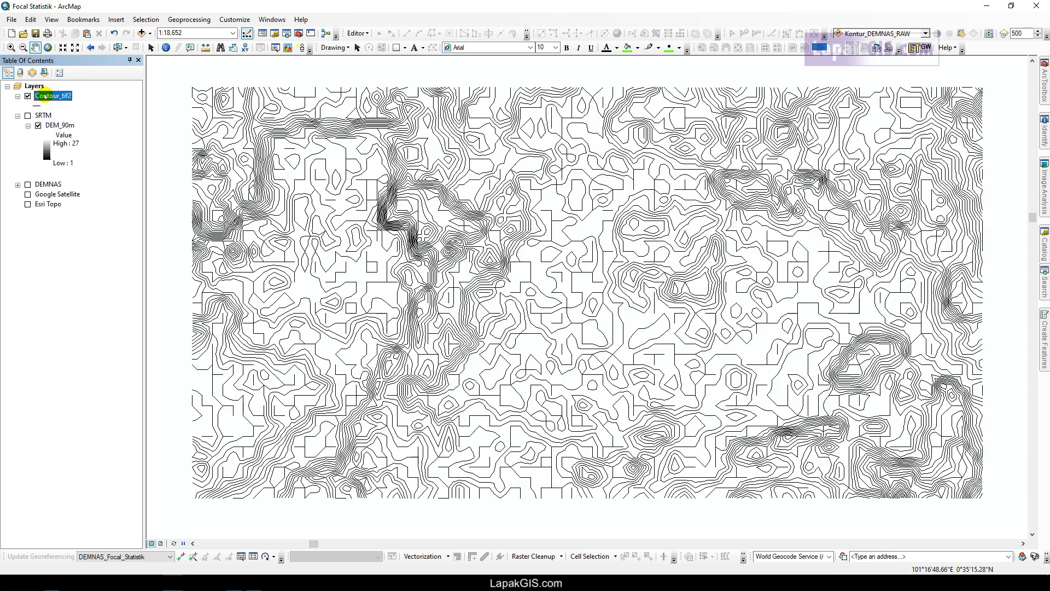
right_click(44, 96)
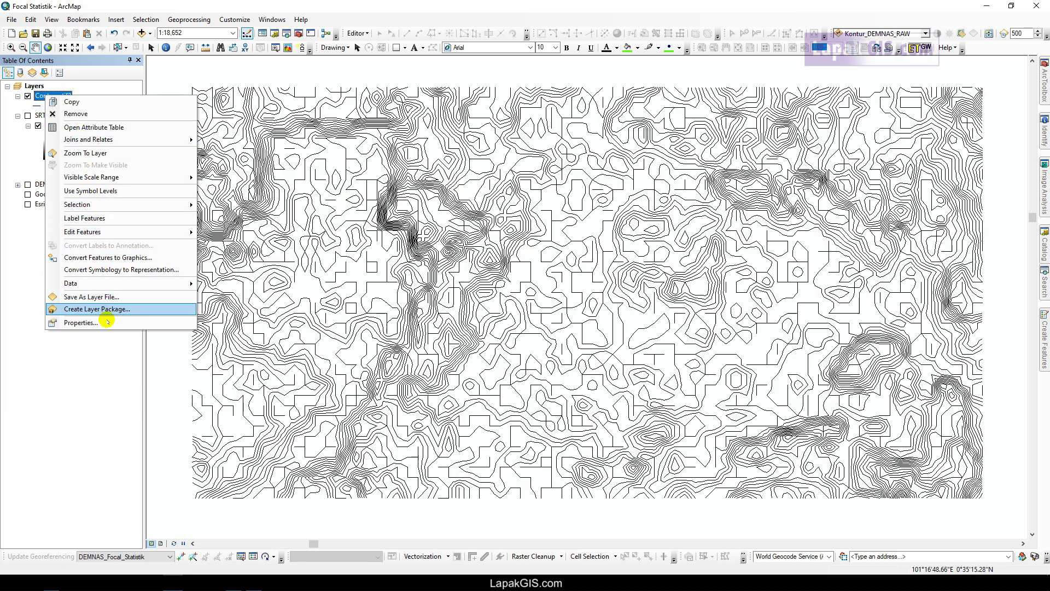
click(103, 320)
drag(437, 189, 449, 190)
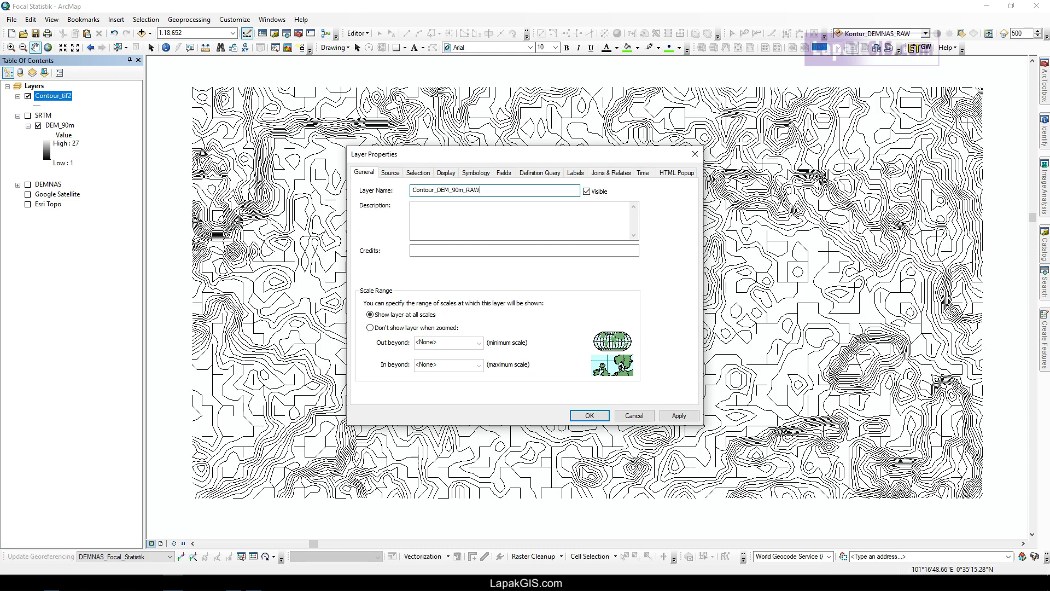
key(Return)
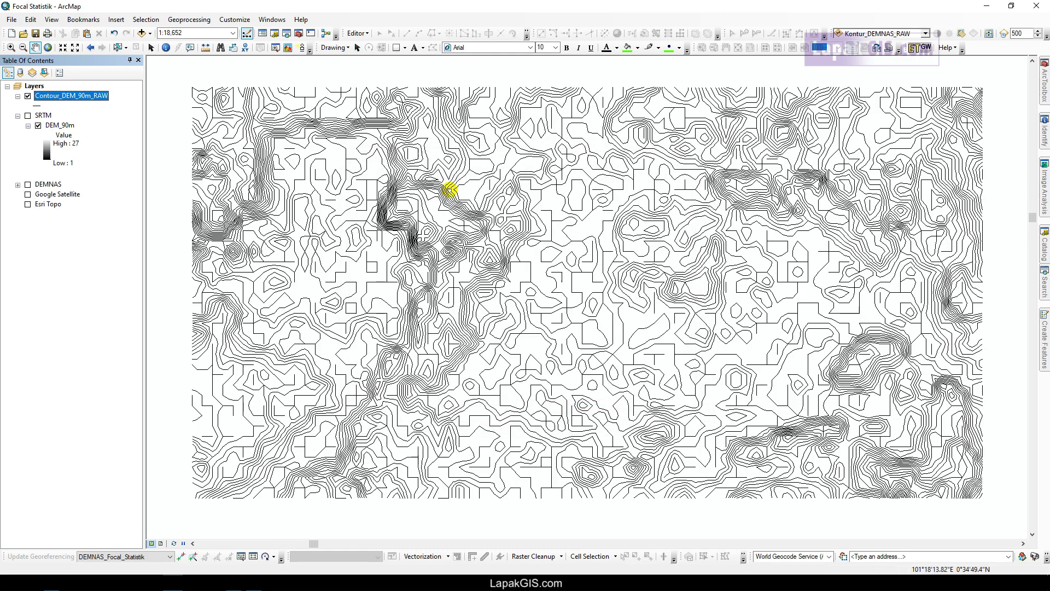
Hide the Contour_DEM_90m_RAW layer and show the SRTM group again
click(98, 248)
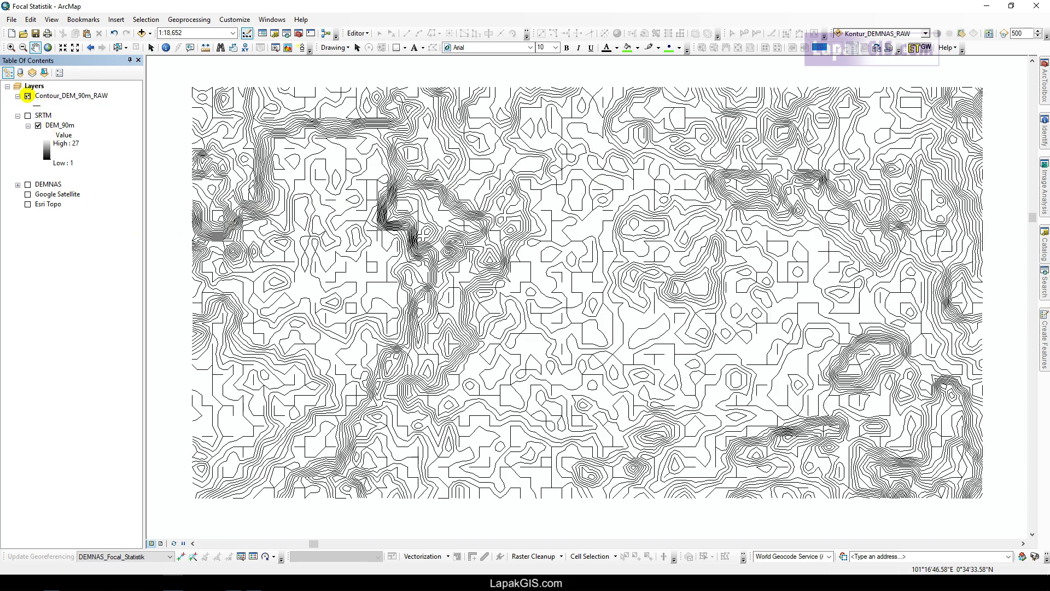
click(27, 97)
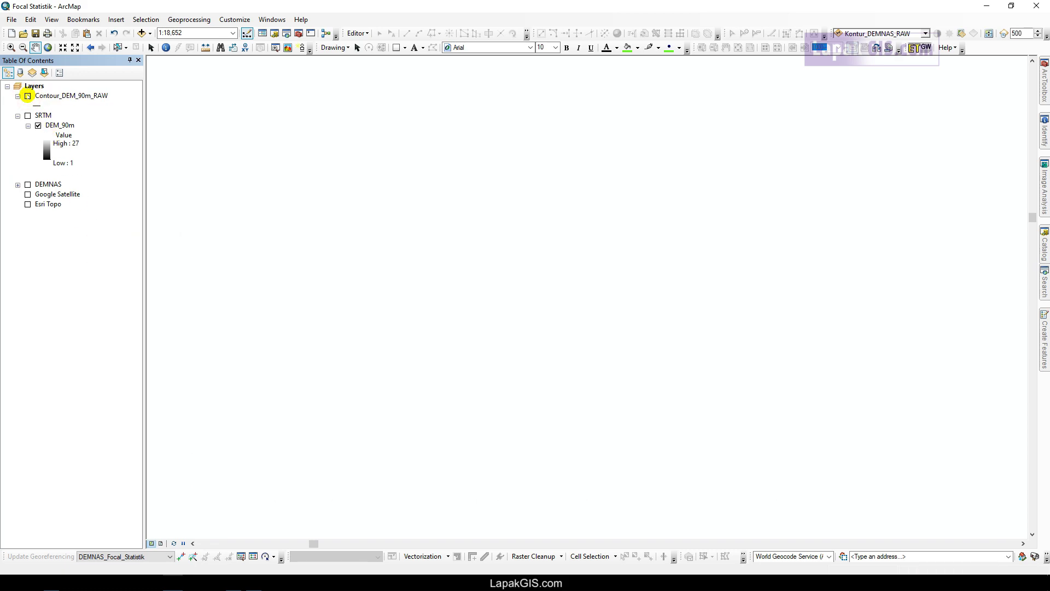
click(28, 115)
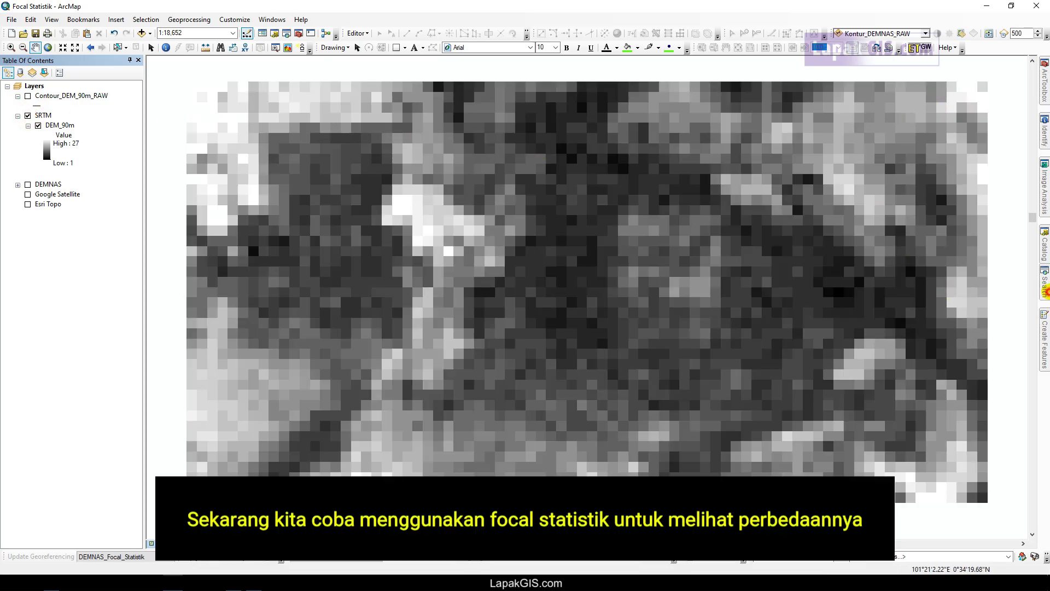
Search the tools for Focal Statistics (Spatial Analyst) and open the tool
click(1045, 287)
drag(933, 102, 807, 99)
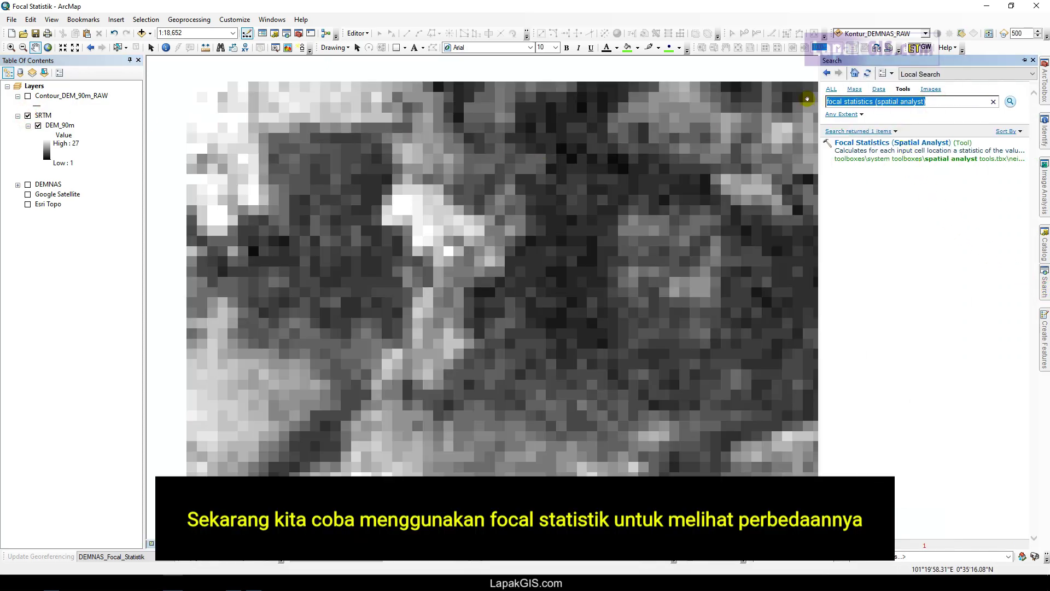
text(Focal S)
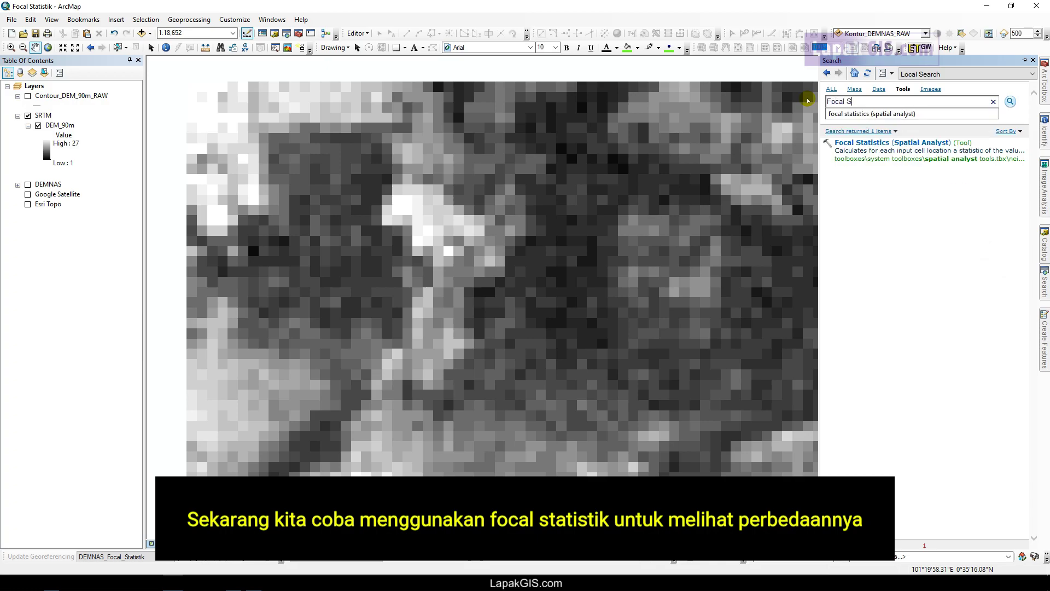
text(ta)
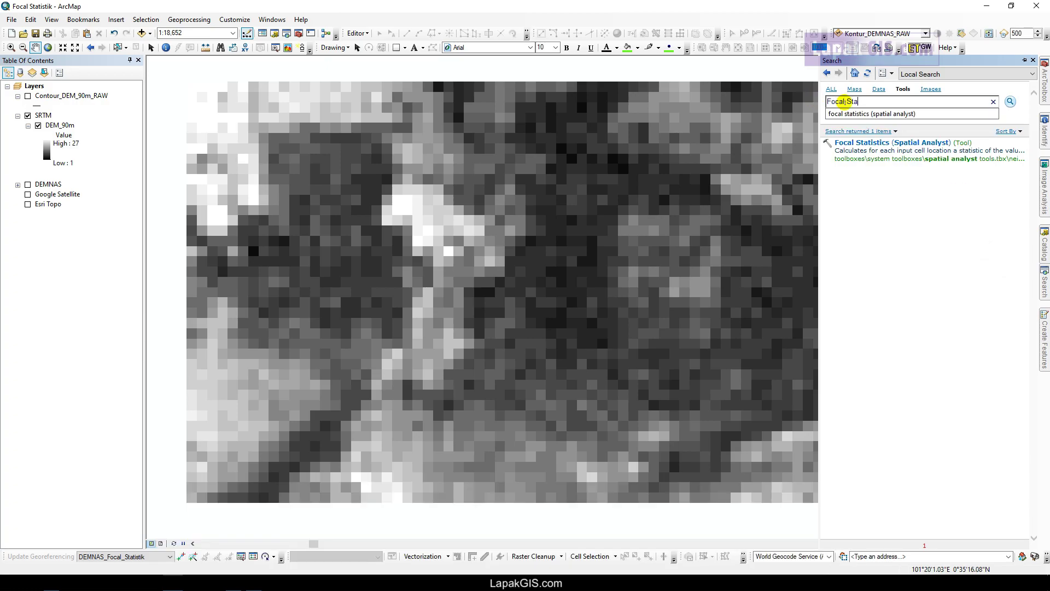
click(856, 113)
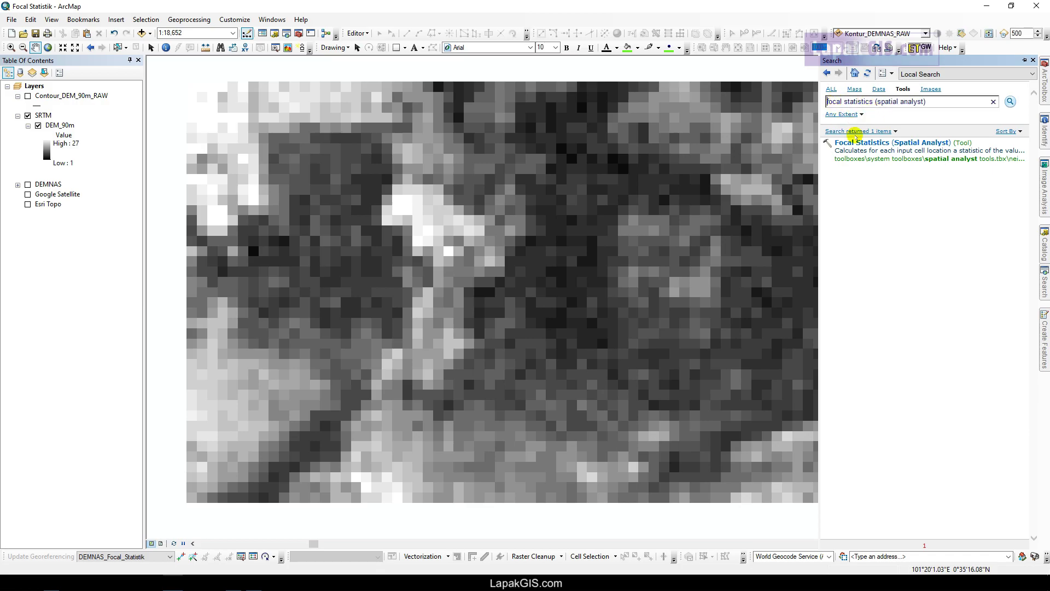
click(881, 142)
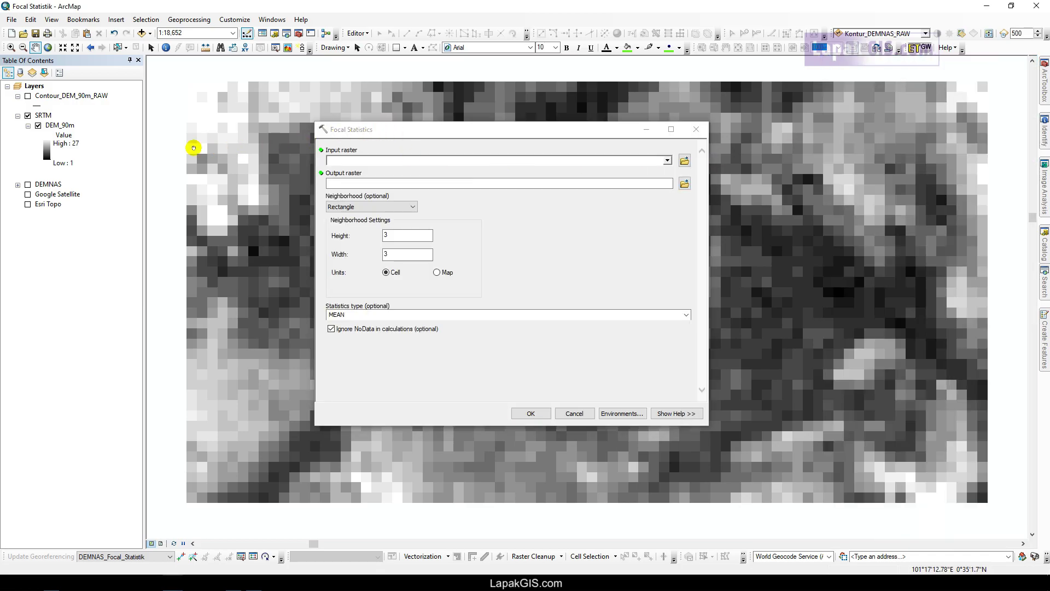
Set DEM_90m from the SRTM group as the Focal Statistics input raster and choose a Rectangle neighborhood
click(65, 127)
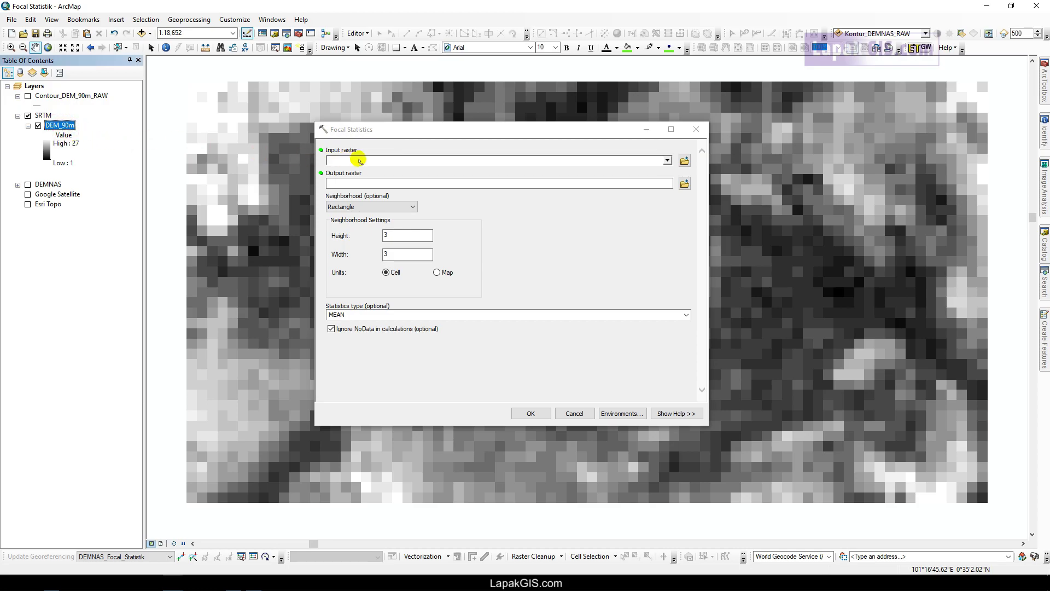
drag(358, 159, 358, 159)
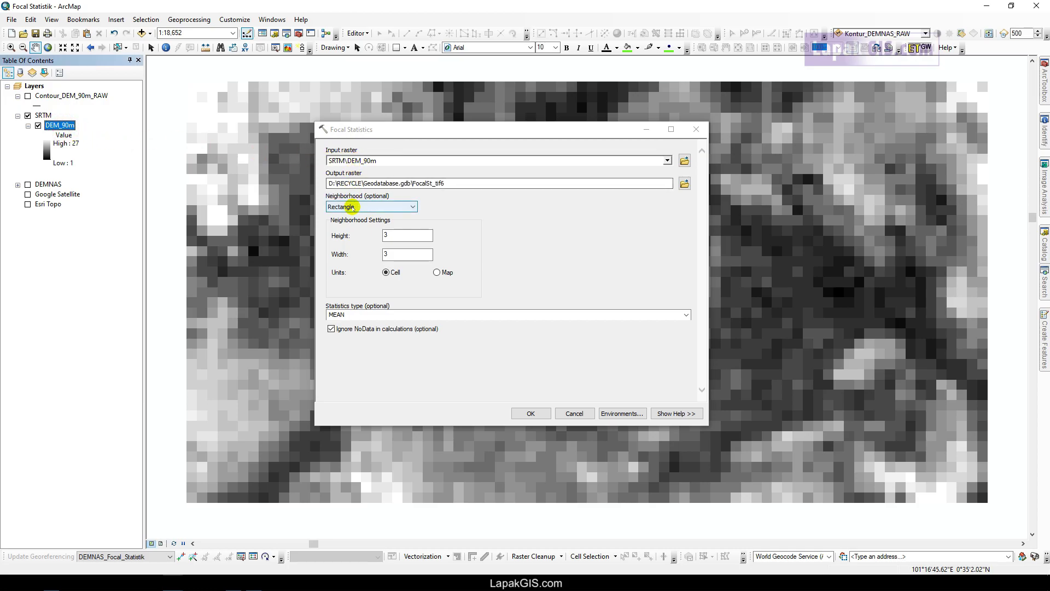
click(365, 209)
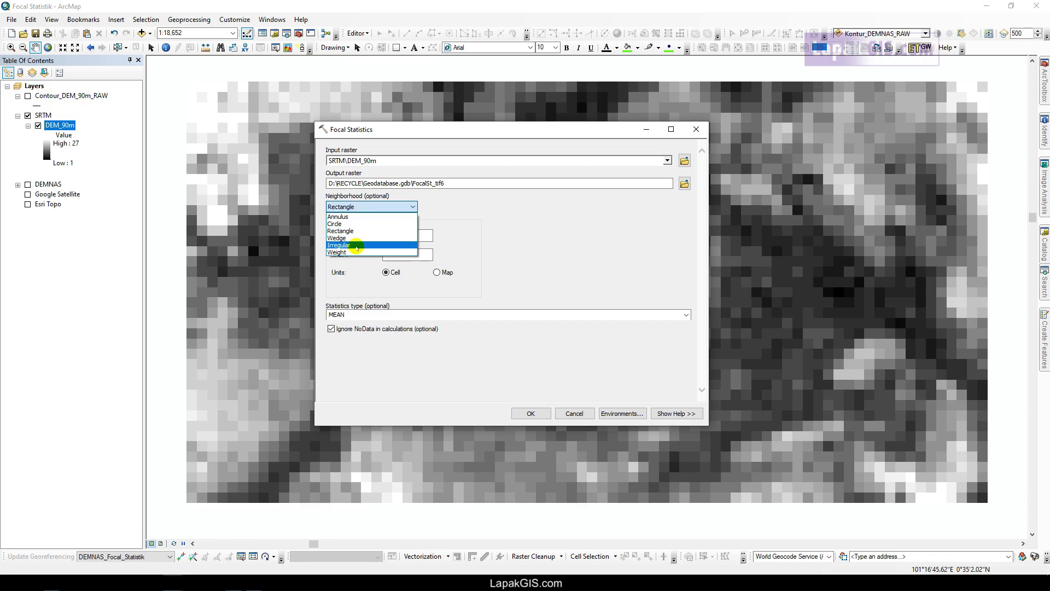
click(355, 234)
Set the neighborhood height and width to 6 each
double_click(395, 234)
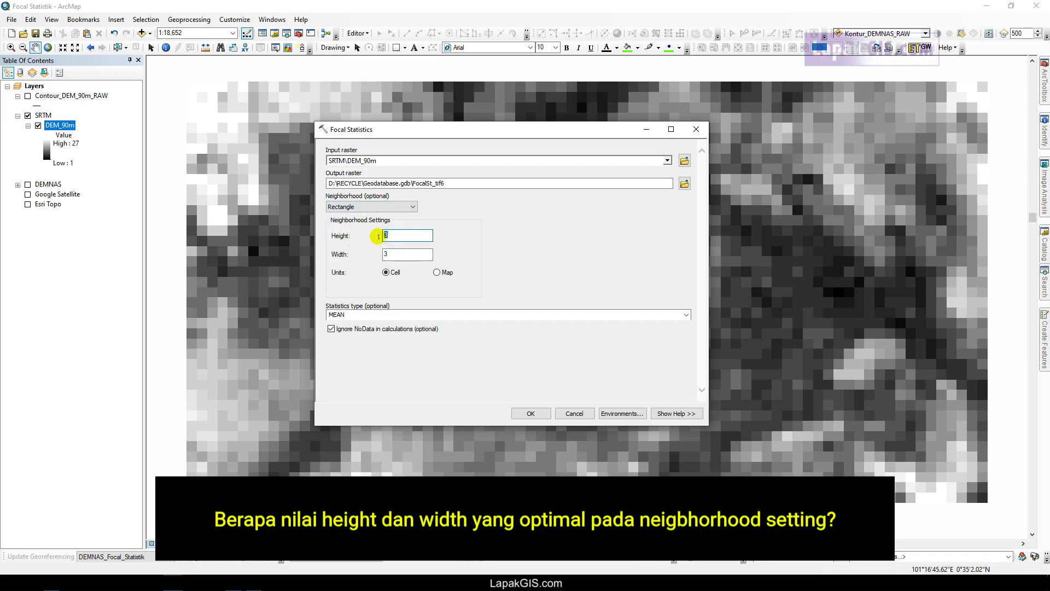
mouse_move(396, 254)
mouse_down()
mouse_move(377, 252)
mouse_move(382, 235)
mouse_move(381, 252)
mouse_up()
click(389, 235)
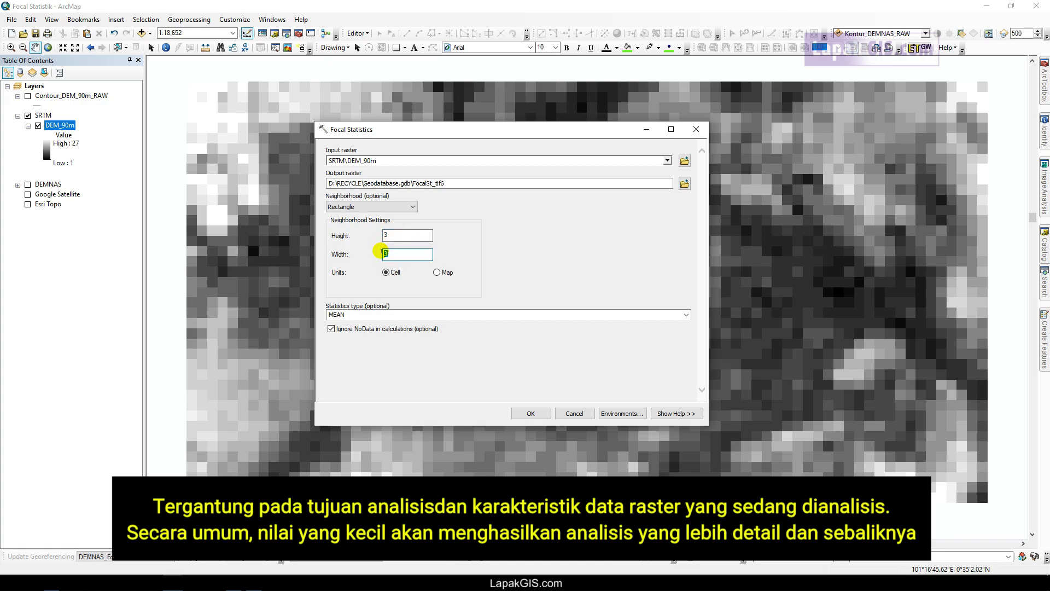
click(393, 233)
drag(393, 233, 377, 233)
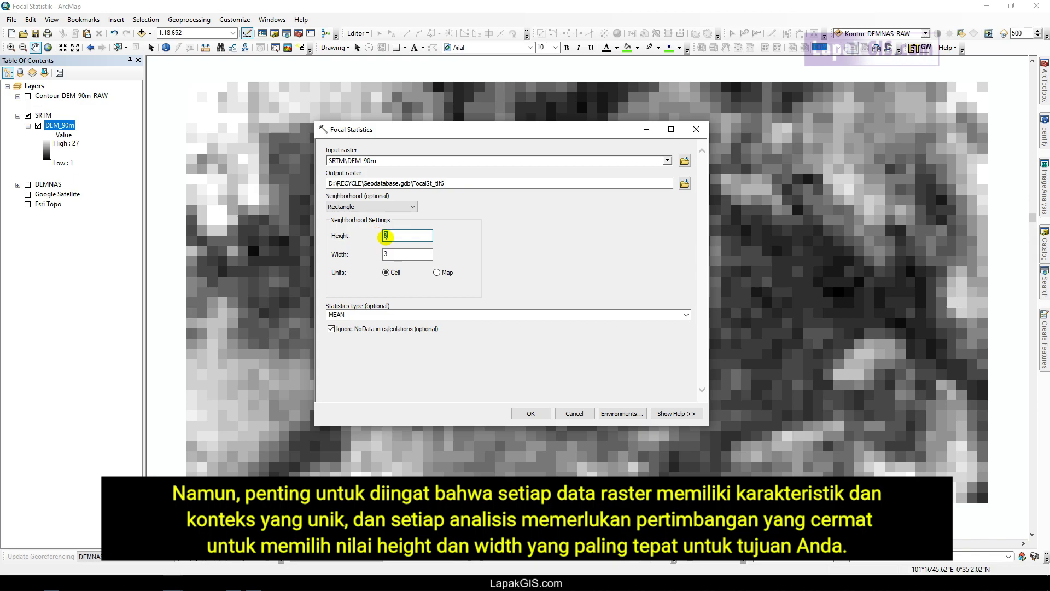
text(6)
drag(394, 252, 361, 254)
text(6)
click(484, 250)
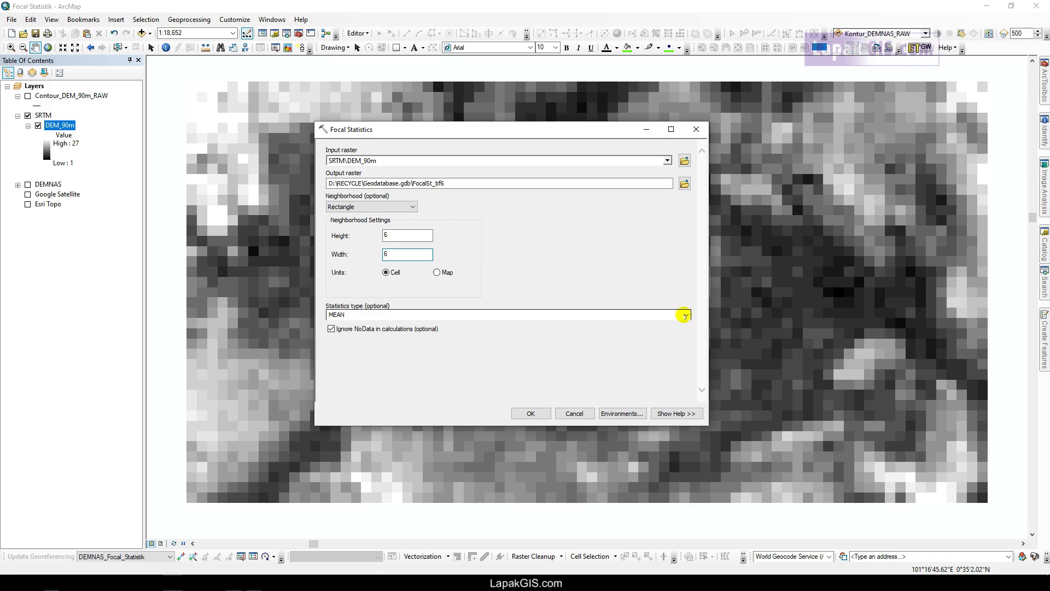
Choose MEAN as the statistics type and run Focal Statistics
click(685, 314)
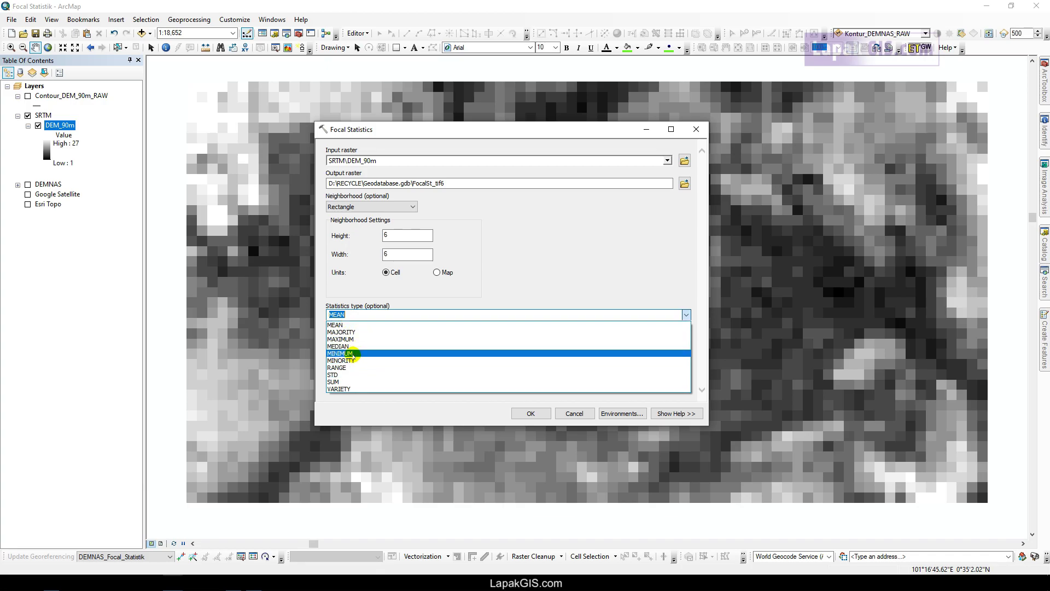
click(350, 325)
click(569, 233)
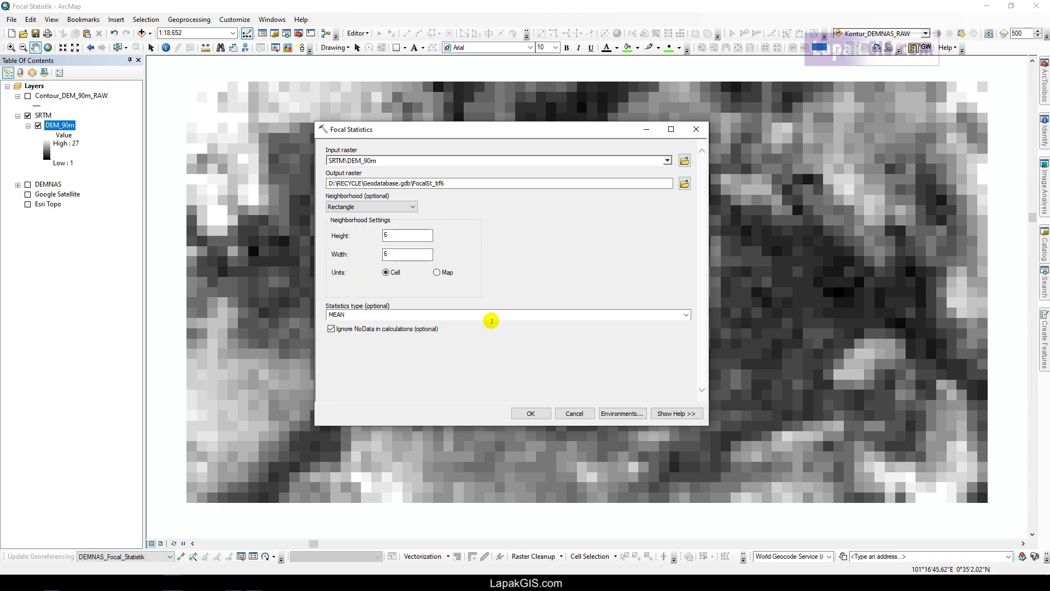
click(531, 412)
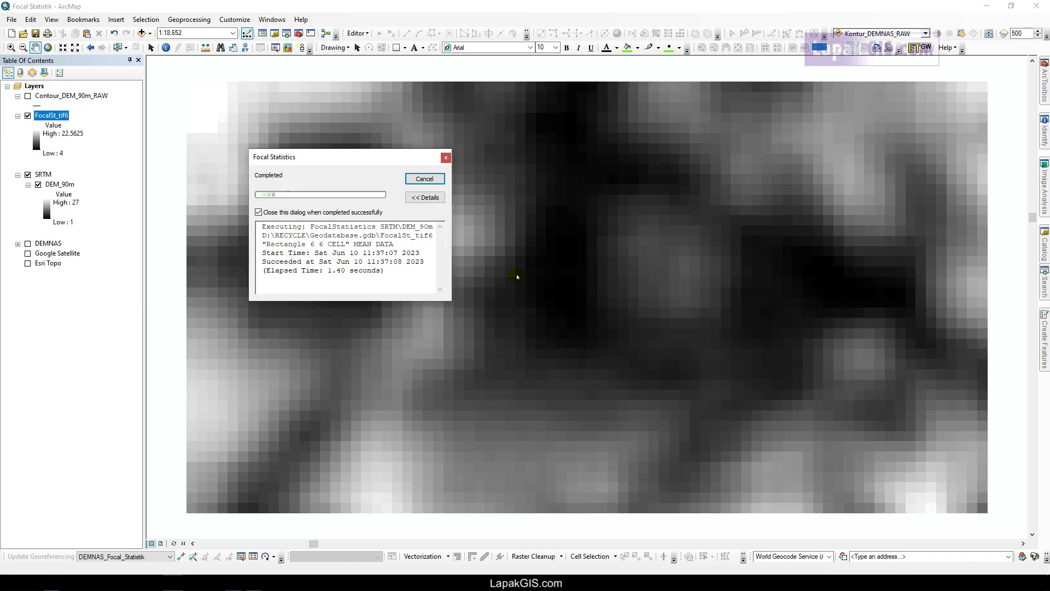
Try placing the FocalSt_tif6 layer inside the SRTM group and move it back above the group
click(55, 115)
drag(49, 116, 77, 181)
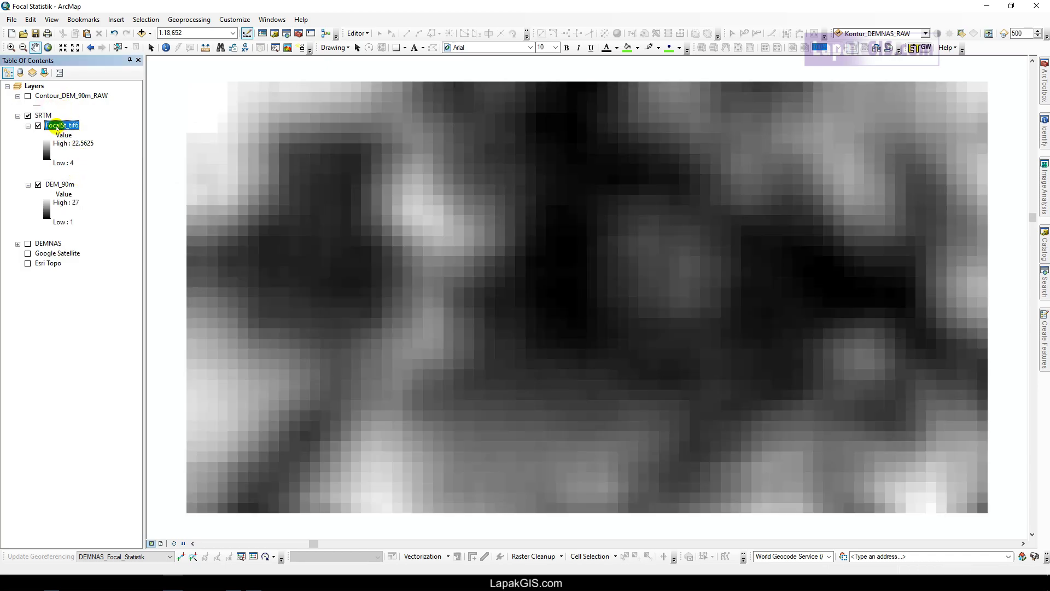
mouse_move(57, 127)
mouse_down()
mouse_move(42, 104)
mouse_move(55, 113)
mouse_up()
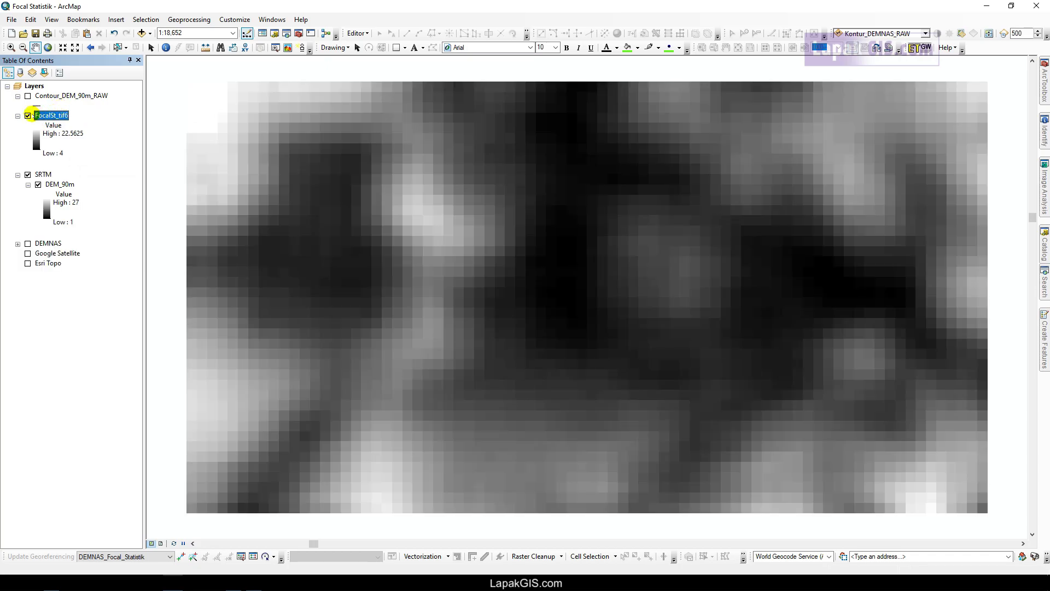
Hide the SRTM group and open the Spatial Analyst Contour tool
click(27, 116)
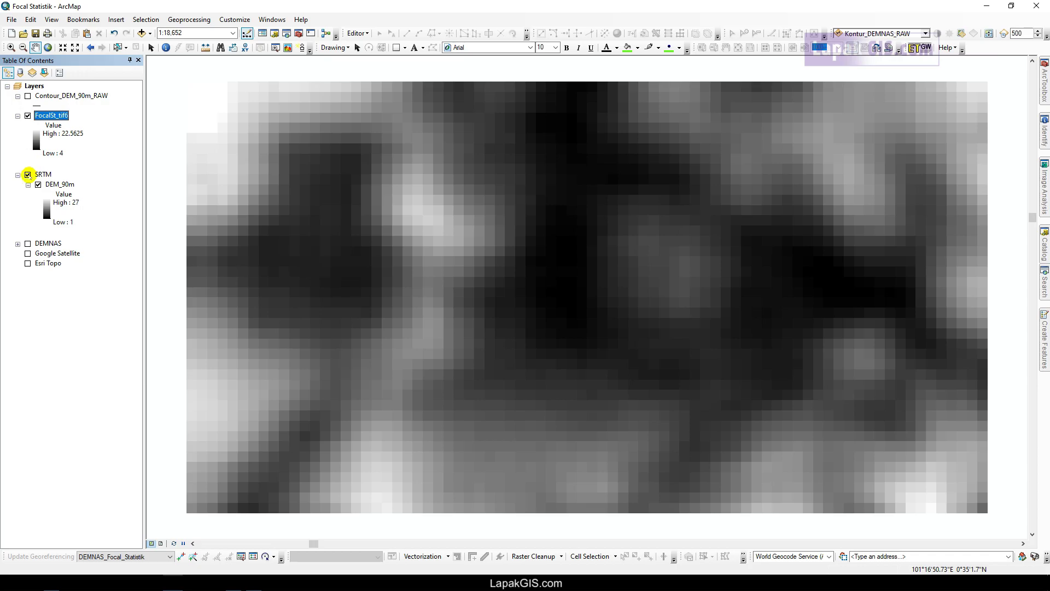
click(27, 174)
click(1044, 82)
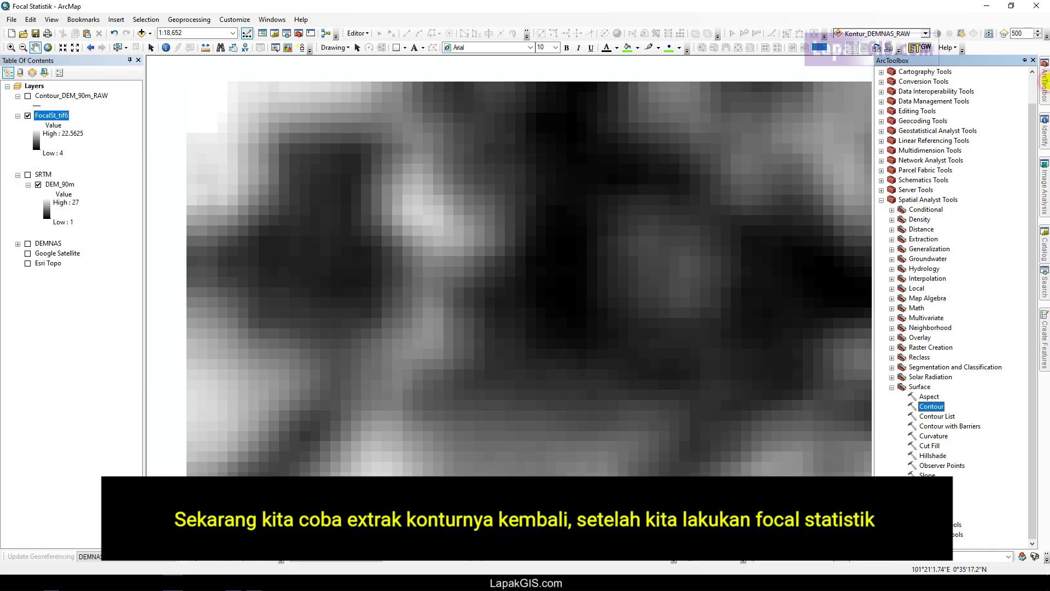
double_click(931, 405)
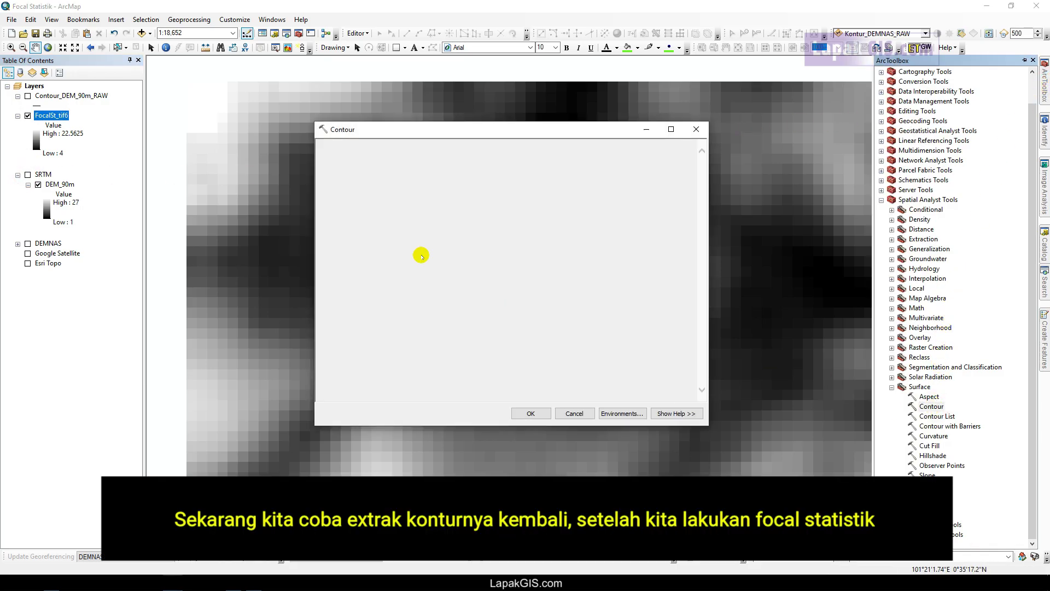
Generate contours from the FocalSt_tif6 raster with a contour interval of 1
drag(48, 115, 345, 159)
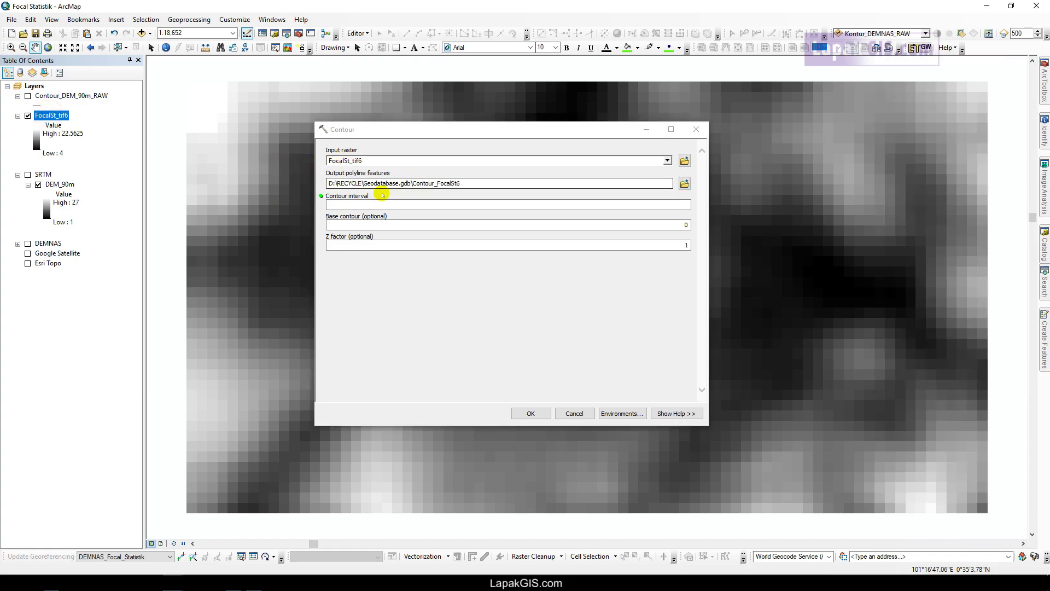
click(576, 202)
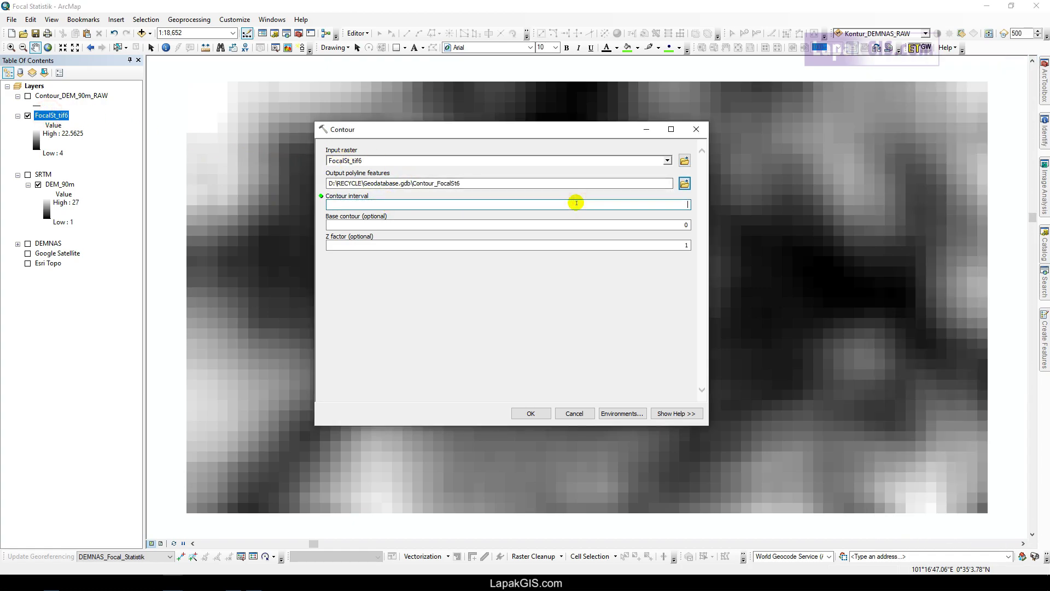
text(1)
click(531, 413)
click(534, 413)
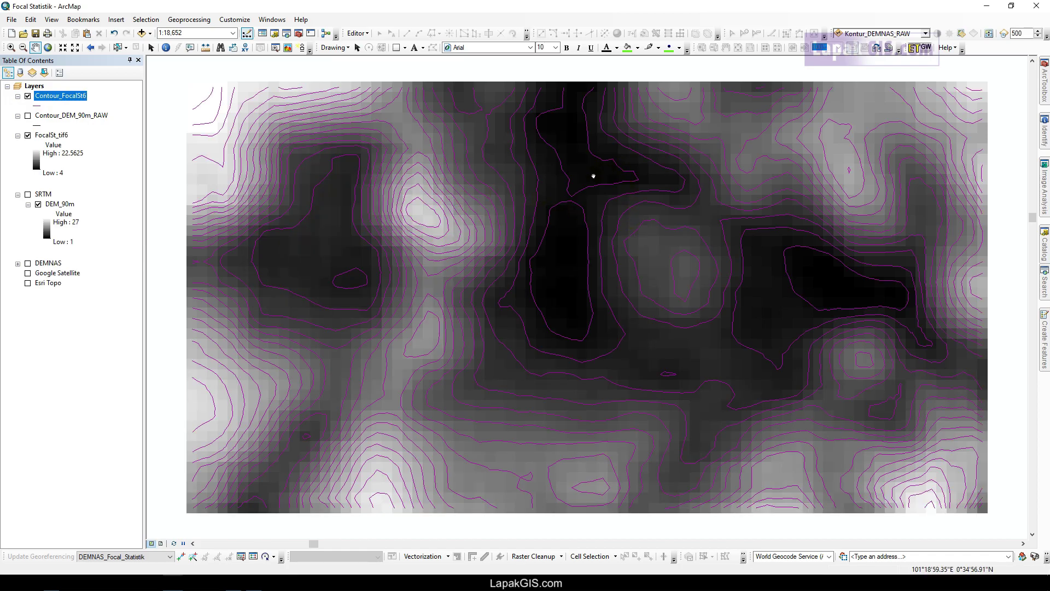
Collapse and hide the FocalSt_tif6 raster, and rename the Contour_FocalSt6 layer as Contour_DEM_90m_Statistik
click(17, 136)
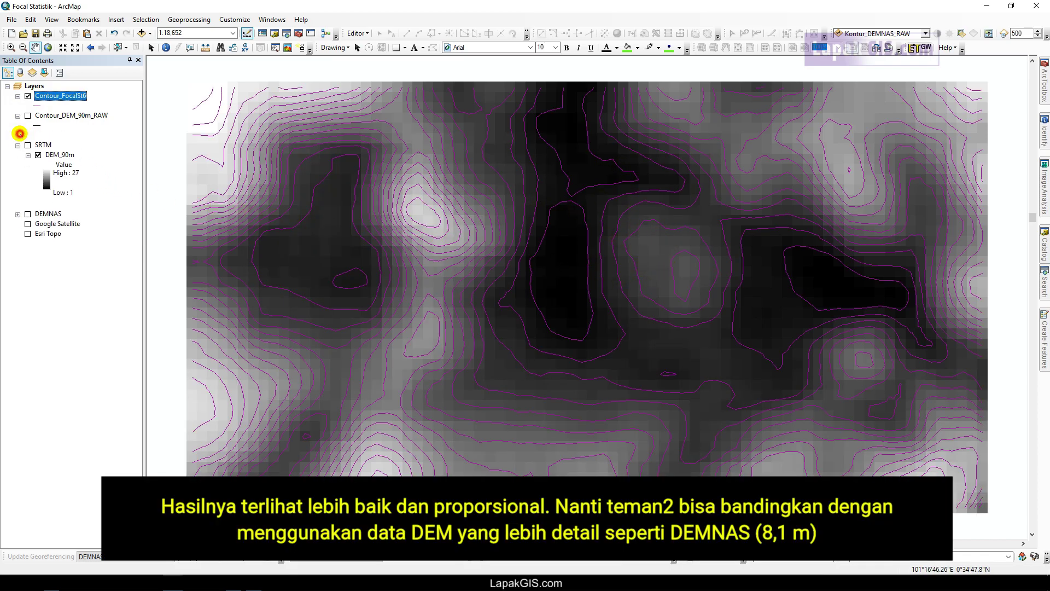
click(28, 135)
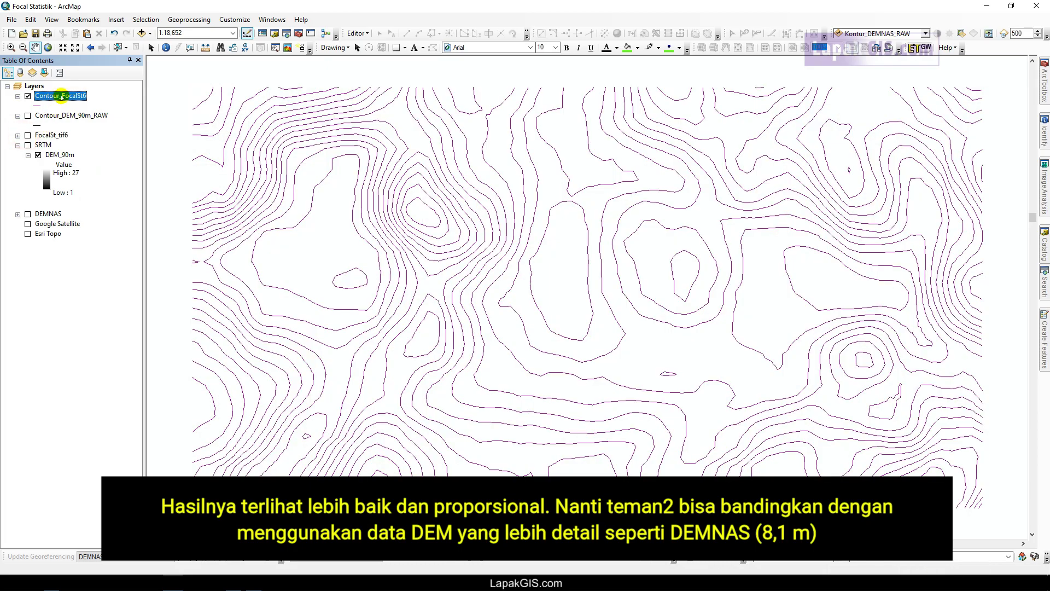
right_click(61, 97)
click(132, 317)
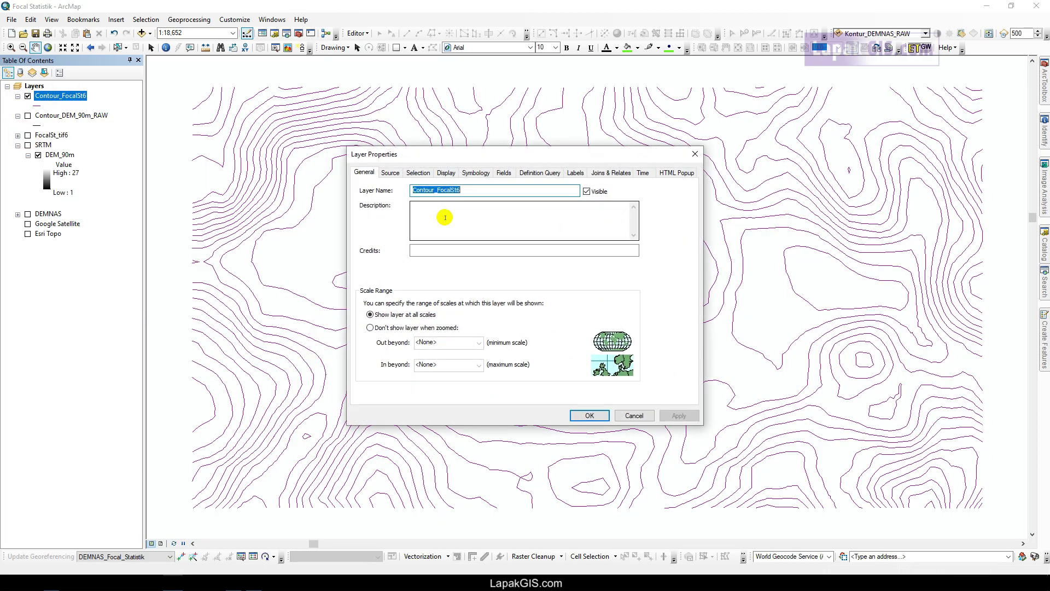
drag(437, 189, 480, 188)
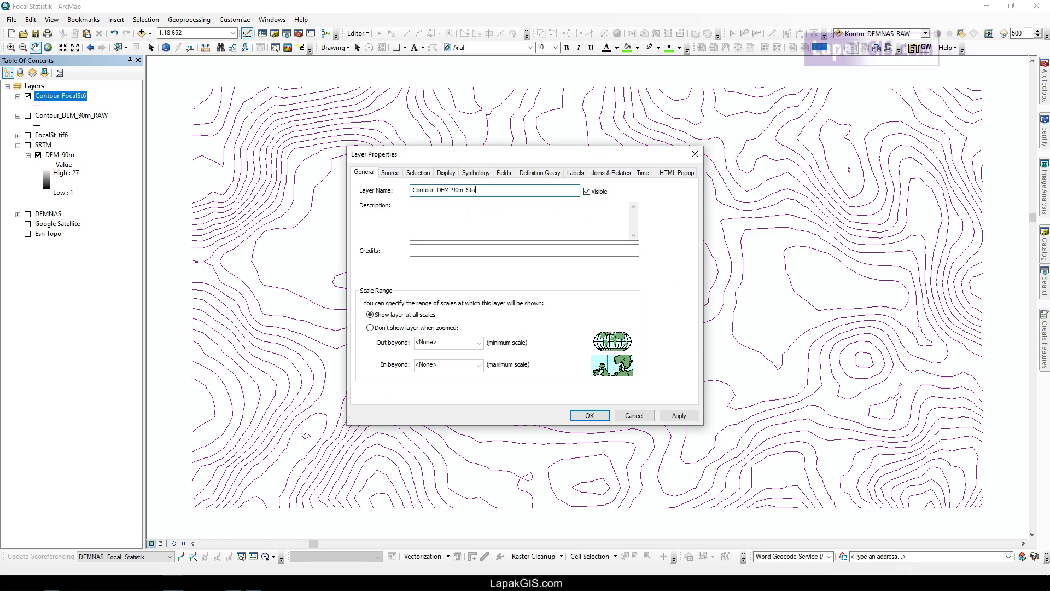
key(Return)
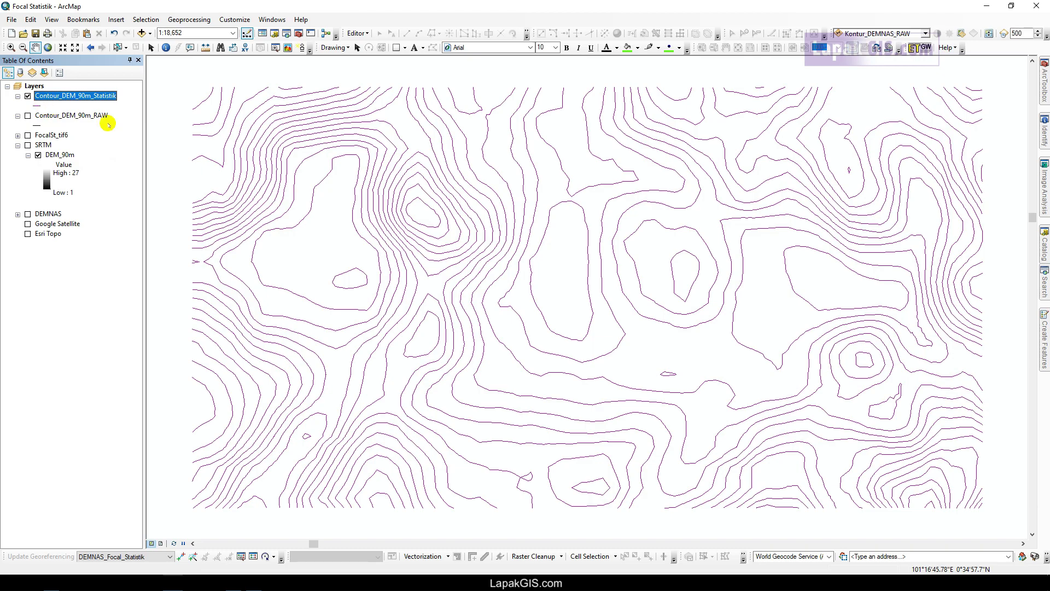
Apply the predefined topographic contour line symbol to the Contour_DEM_90m_Statistik layer
scroll(549, 246, up, 3)
right_click(64, 97)
click(107, 155)
click(39, 105)
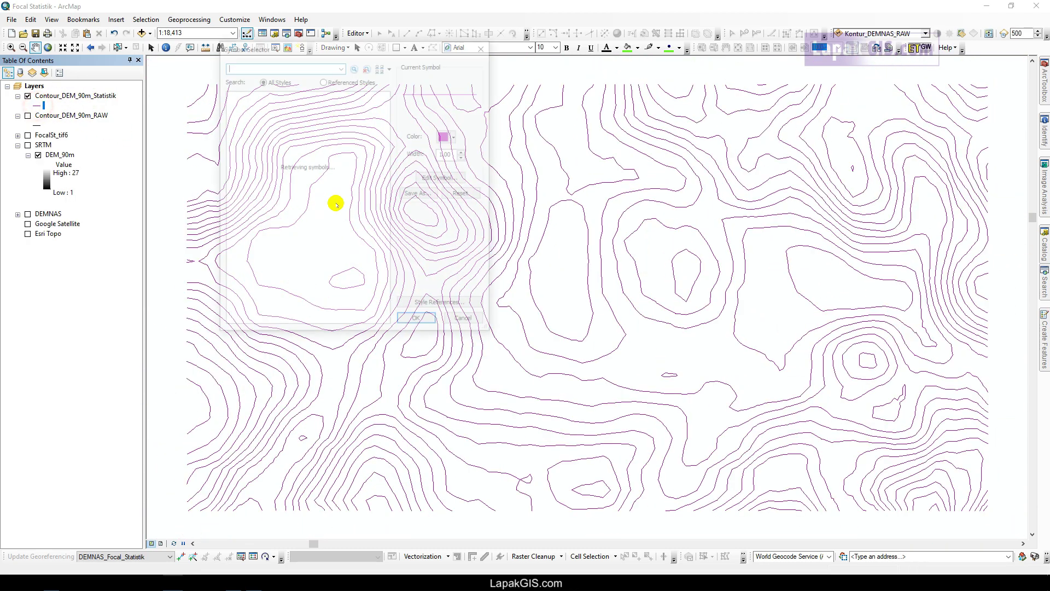
drag(385, 107, 370, 241)
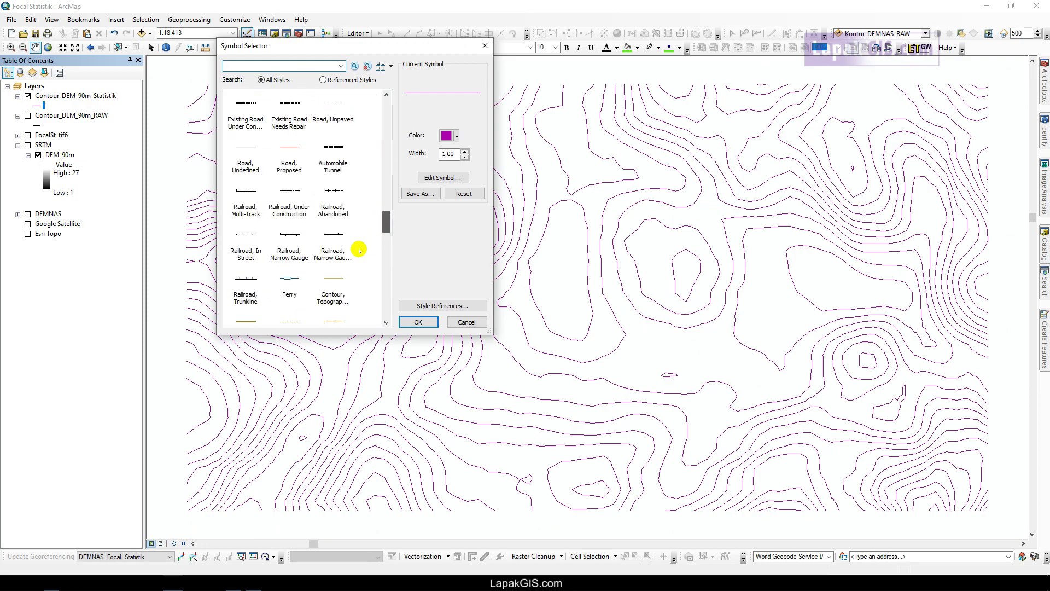
click(333, 290)
click(418, 322)
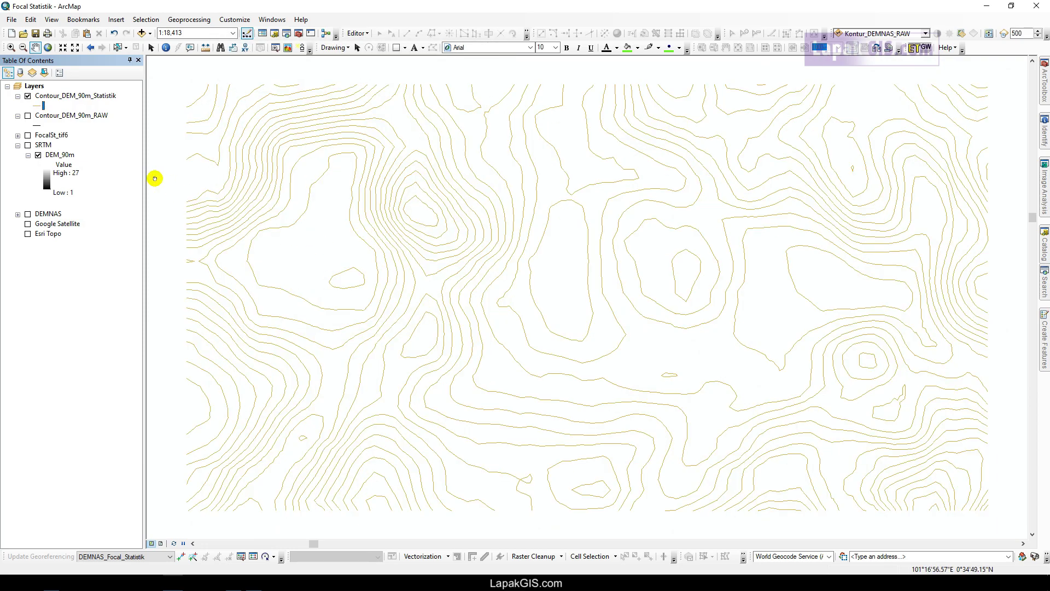
click(37, 107)
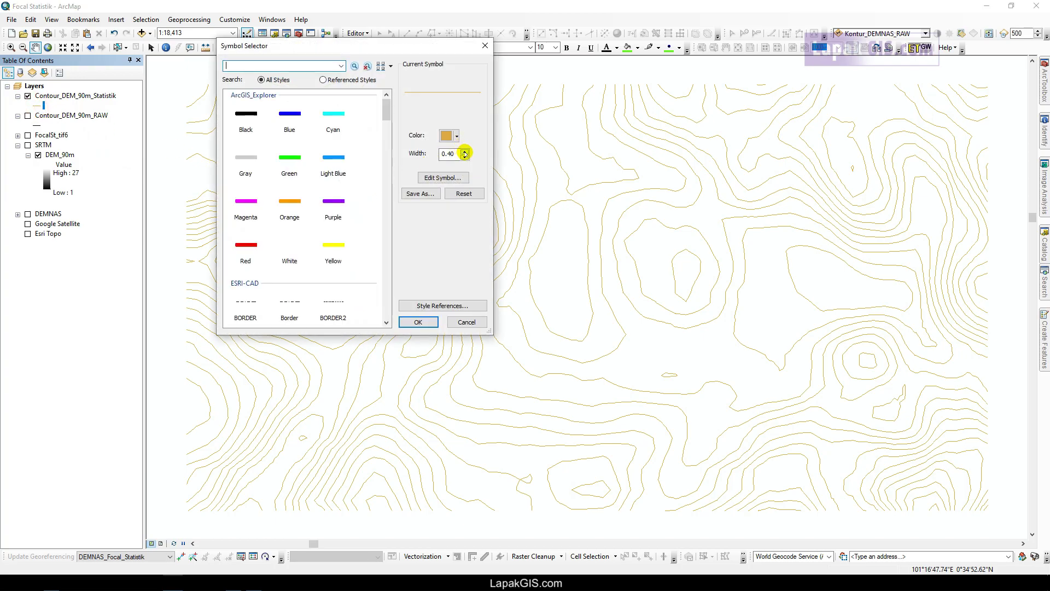
click(418, 321)
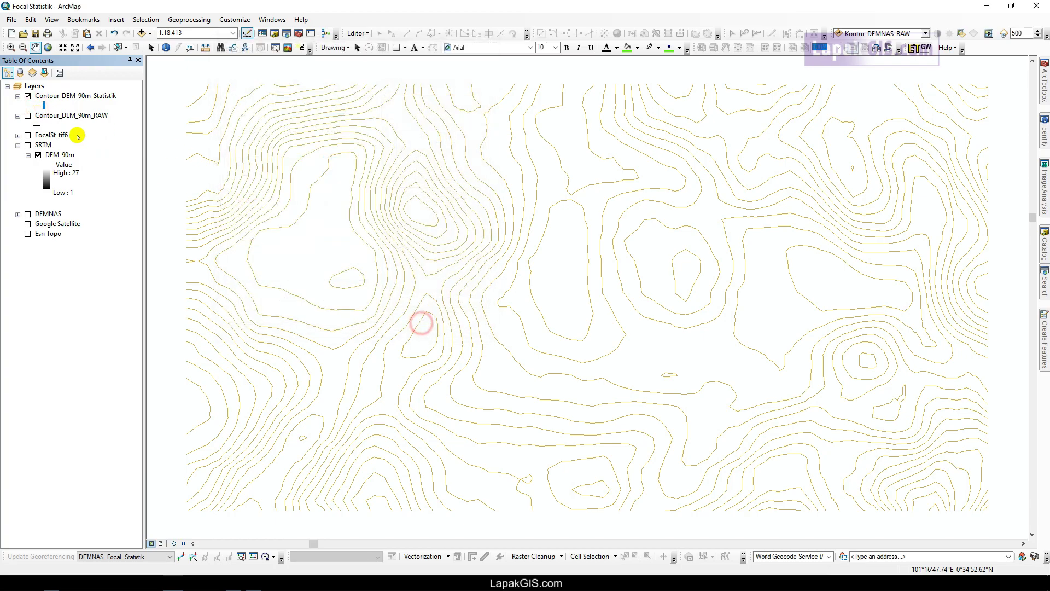
Show the Contour_DEM_90m_RAW layer together with Contour_DEM_90m_Statistik and compare the two sets of contours up close
click(27, 115)
scroll(558, 279, down, 3)
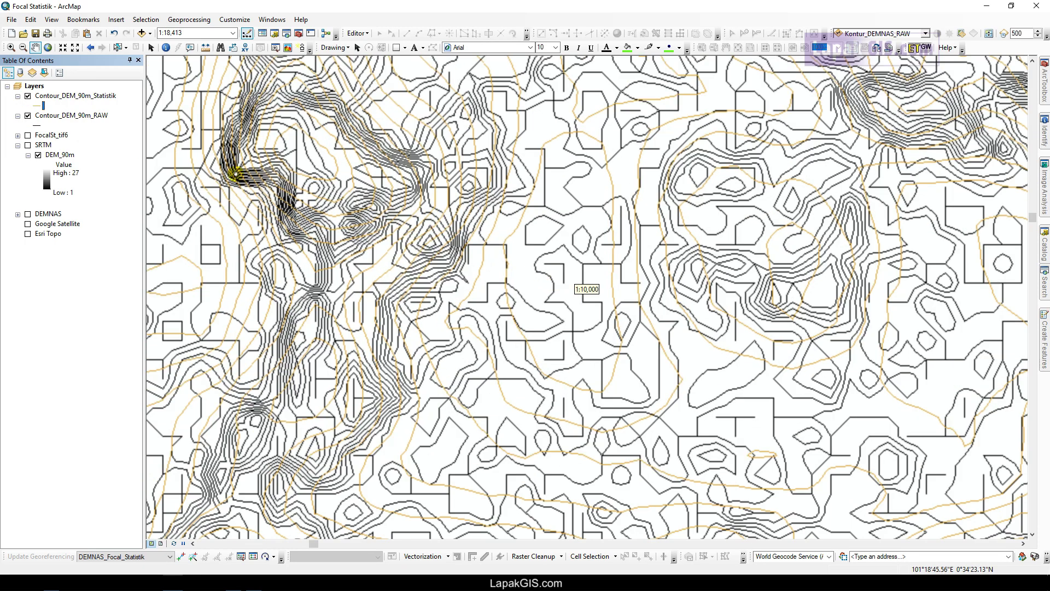
drag(534, 166, 499, 296)
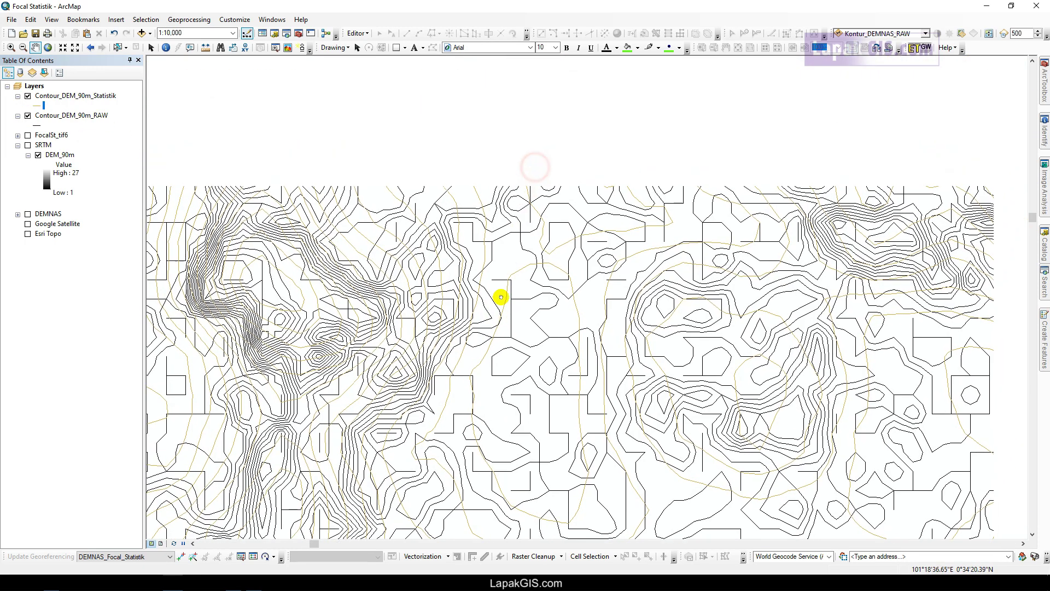
drag(450, 159, 458, 200)
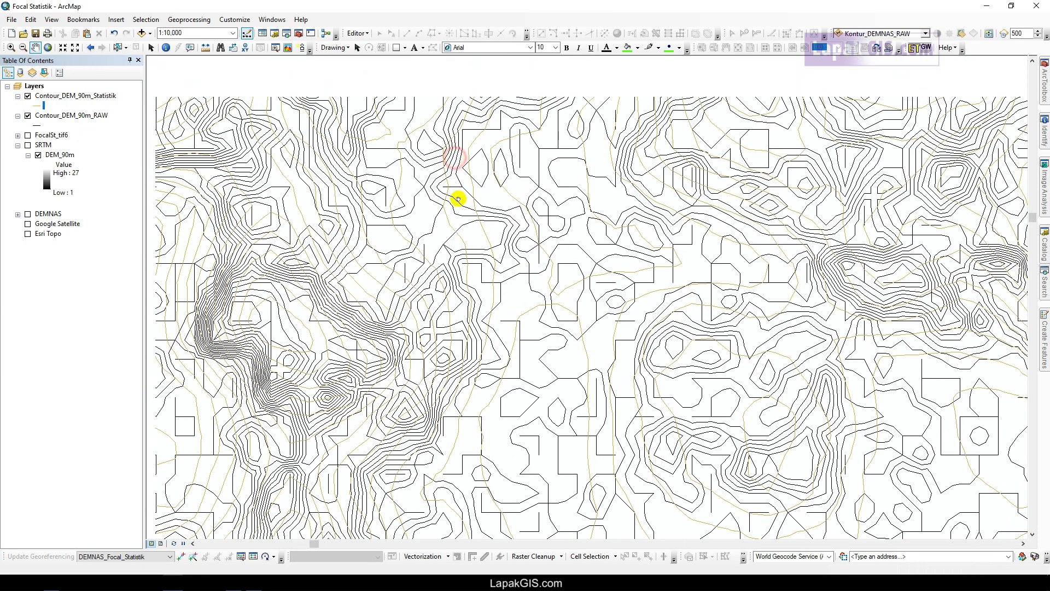
Increase the line width of the Contour_DEM_90m_Statistik contour symbol
click(35, 104)
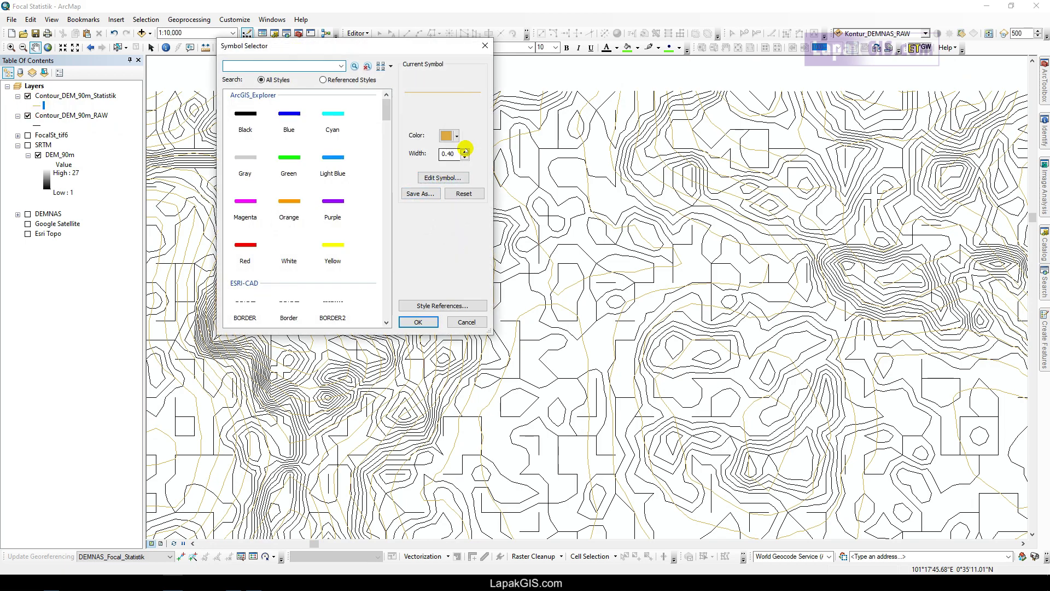
click(464, 151)
click(418, 322)
Compare the smoothed and raw 90 m contours across the map, finishing at the full extent of Contour_DEM_90m_Statistik
drag(436, 321, 519, 250)
drag(745, 330, 602, 215)
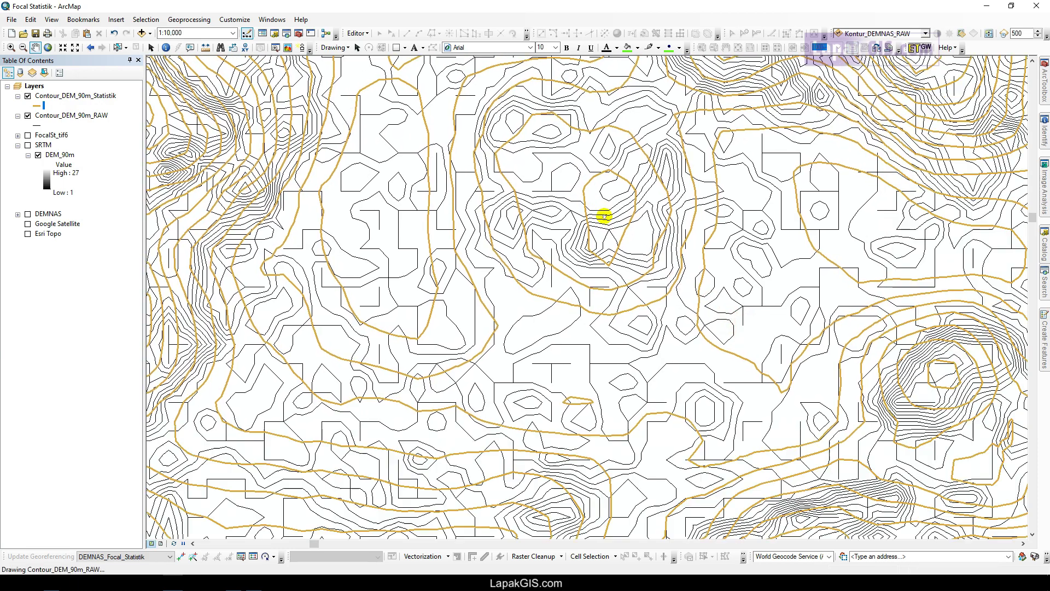
drag(691, 326, 541, 271)
drag(798, 333, 605, 206)
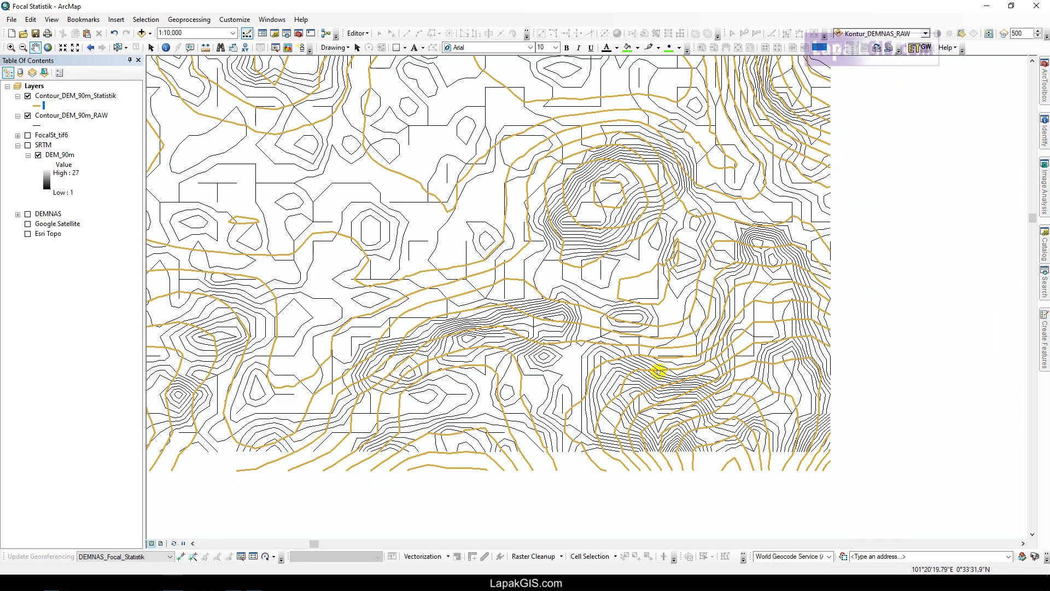
drag(735, 268, 741, 323)
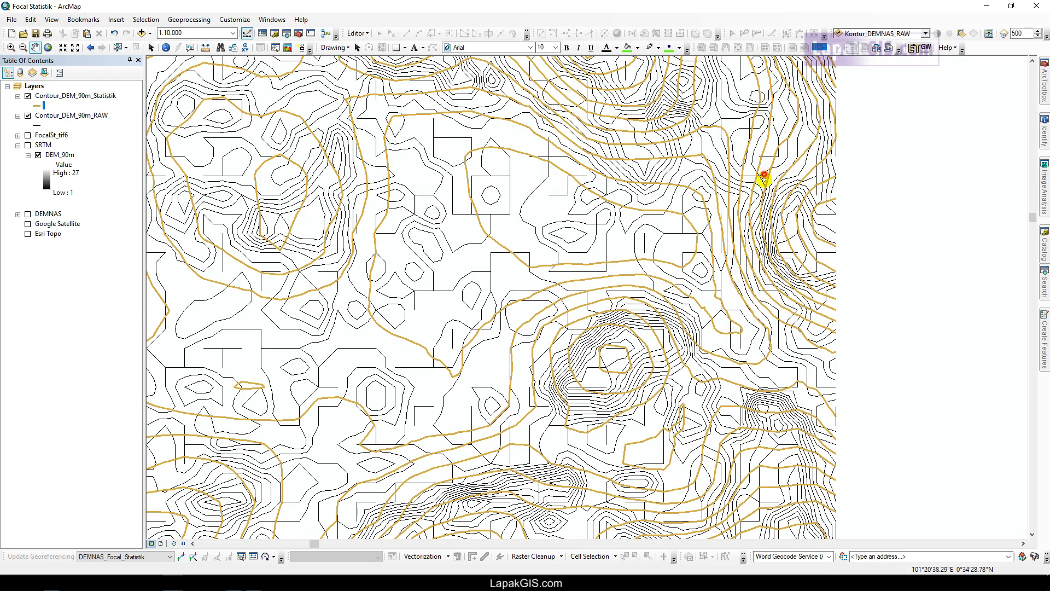
drag(762, 172, 764, 242)
drag(770, 143, 473, 204)
drag(418, 244, 603, 215)
right_click(84, 97)
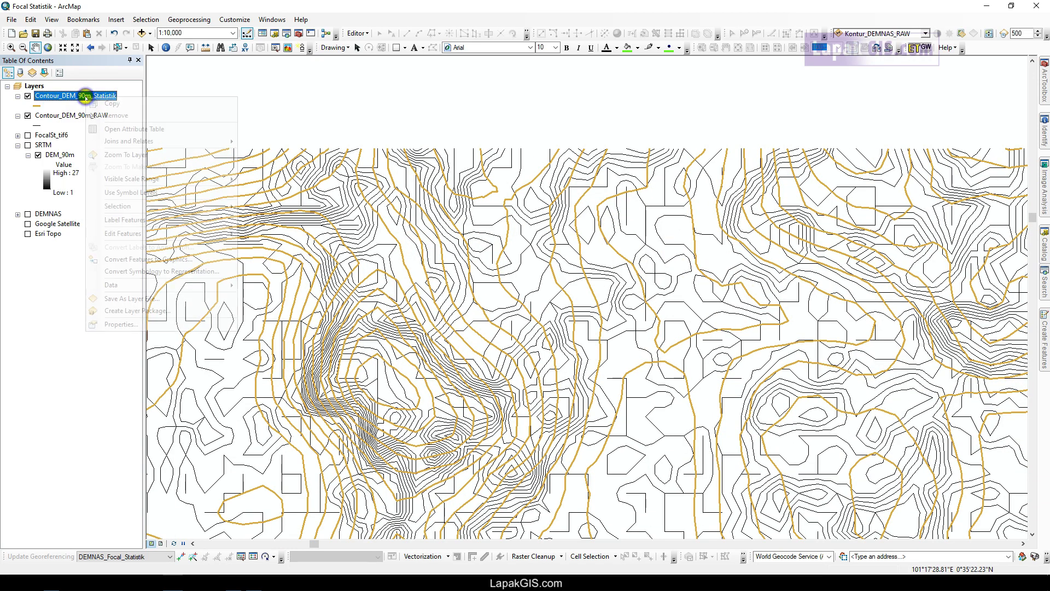
click(127, 155)
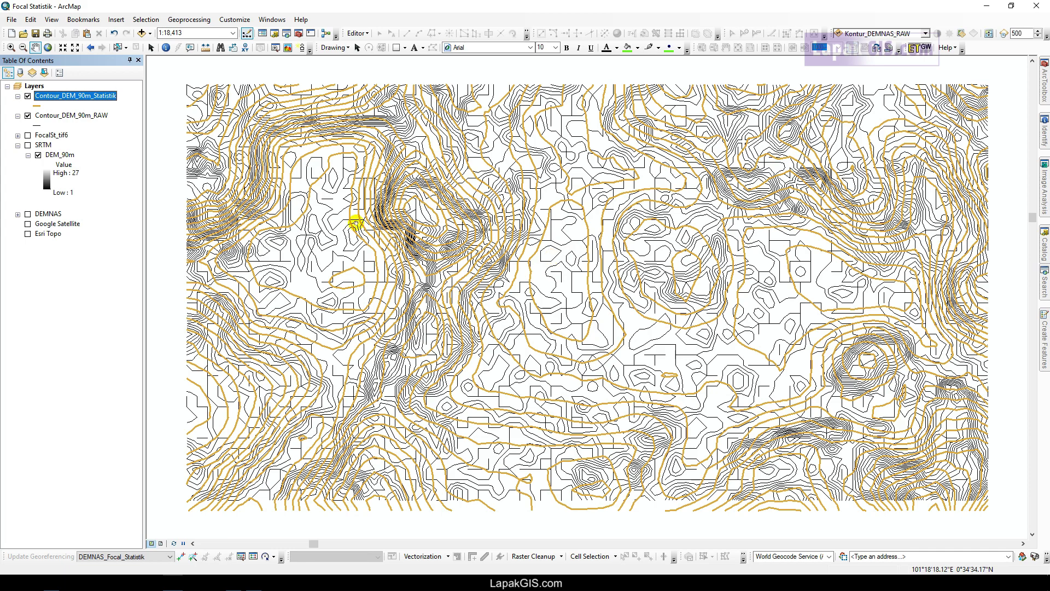
Hide the Contour_DEM_90m_RAW and Contour_DEM_90m_Statistik layers and collapse their legends
click(27, 116)
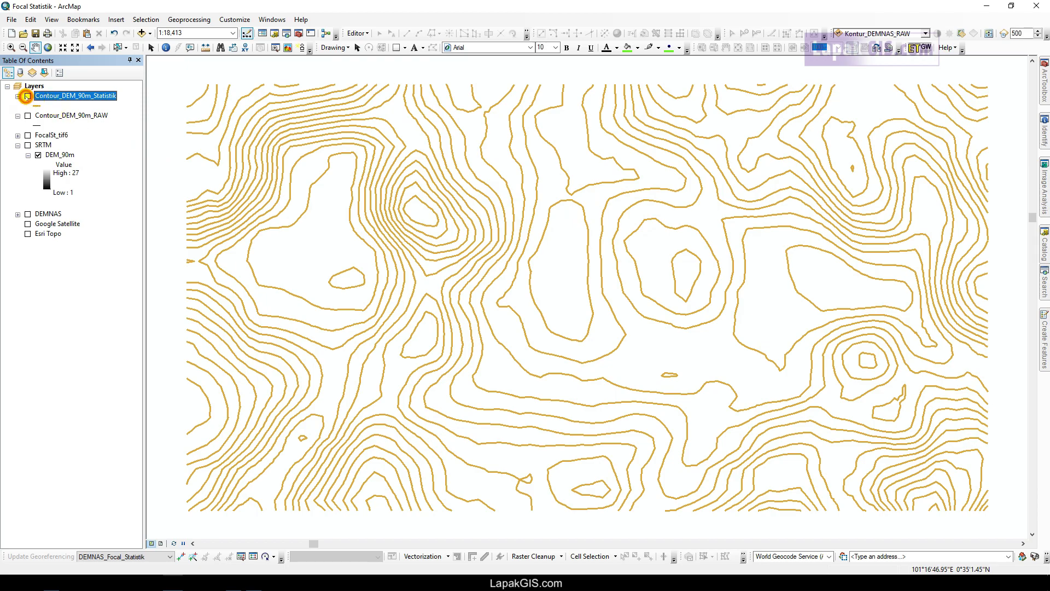
click(25, 97)
click(18, 96)
click(18, 106)
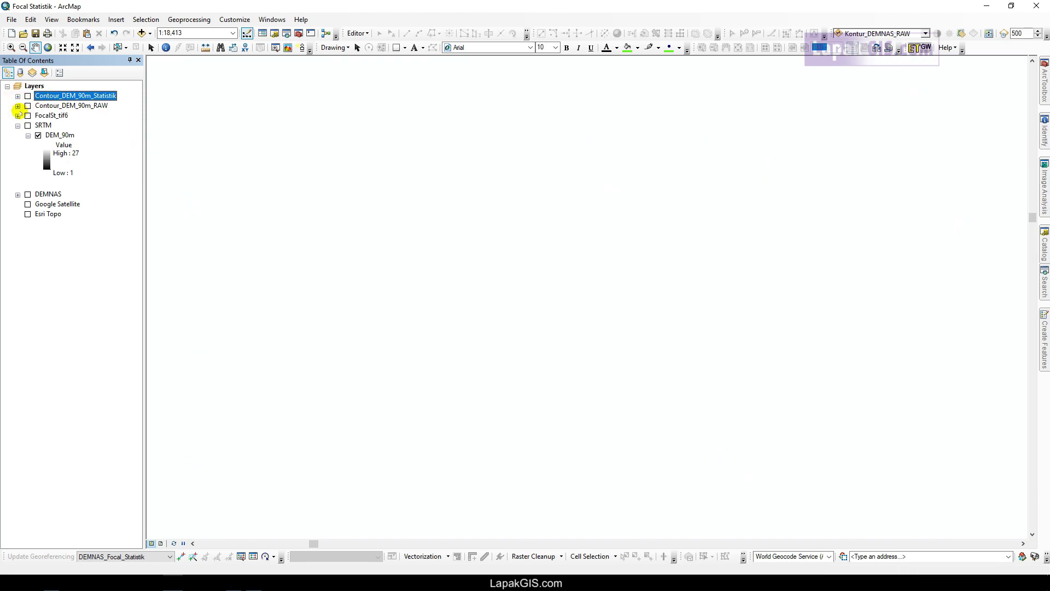
Move both 90 m contour layers and the FocalSt_tif6 raster into the SRTM group and collapse the group
shift+click(42, 116)
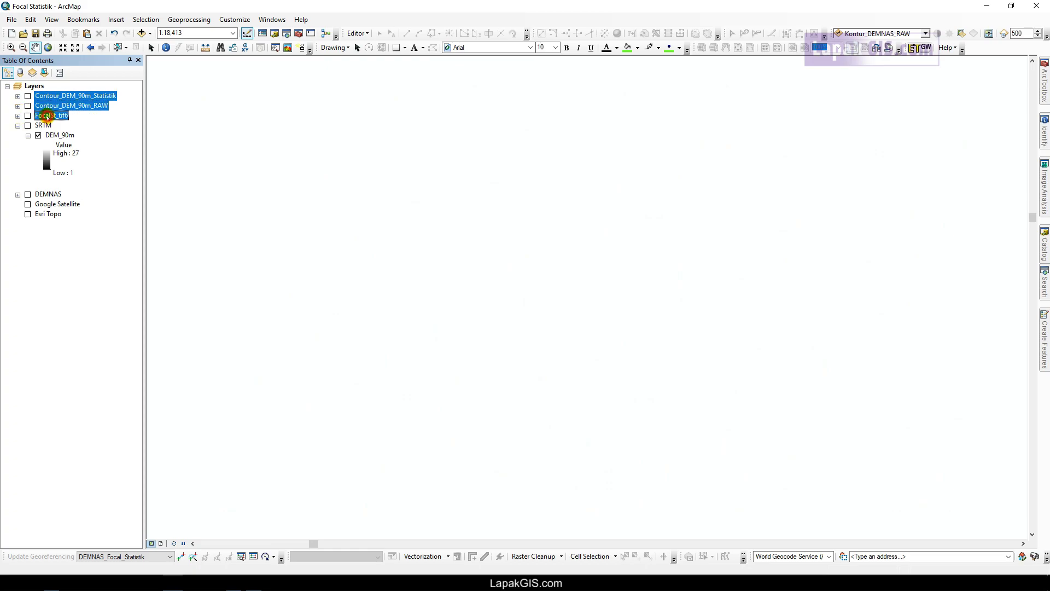
drag(56, 121, 56, 131)
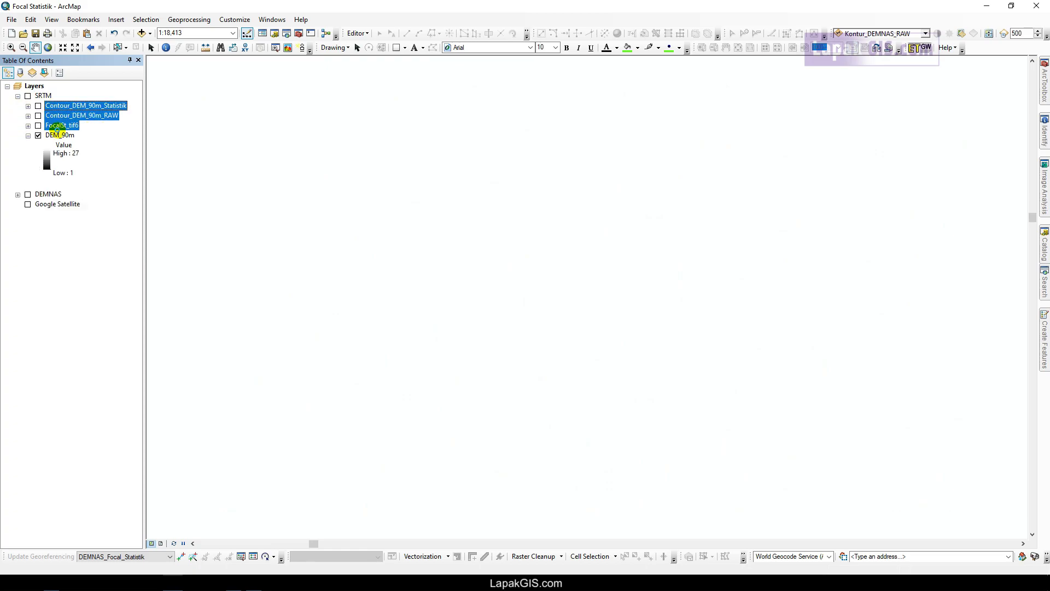
click(18, 95)
Expand and show the DEMNAS group with only its DEMNAS_RAW raster visible, hiding Kontur_DEMNAS_RAW
click(32, 105)
click(18, 106)
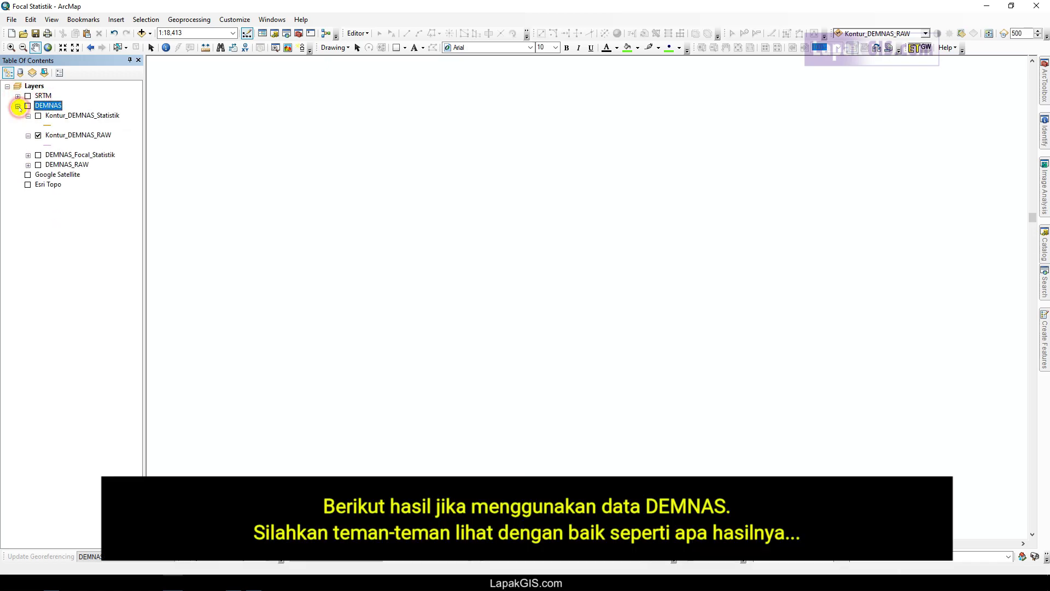
click(37, 135)
click(28, 105)
click(37, 165)
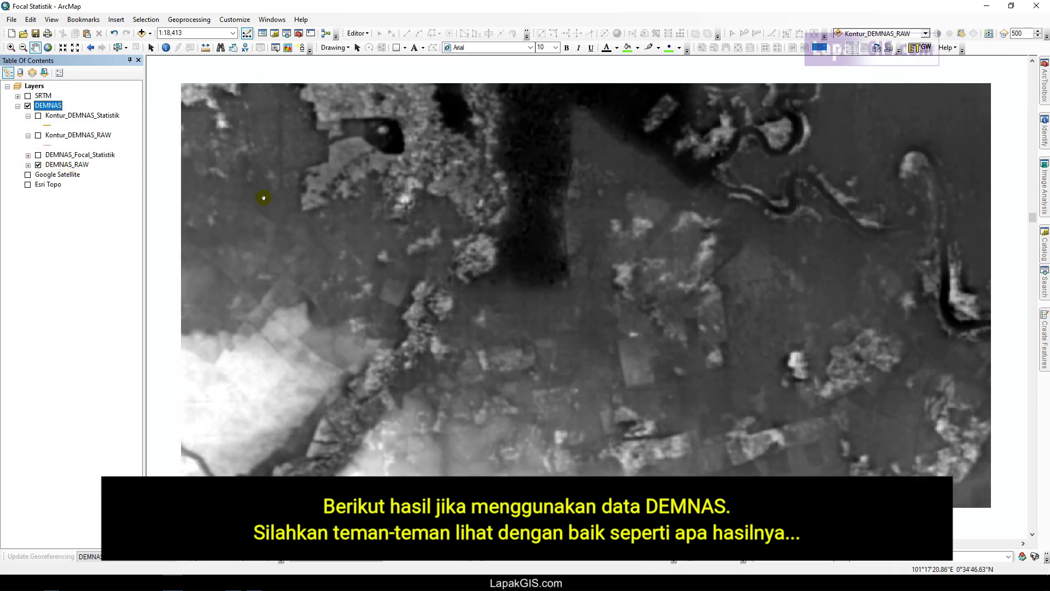
Examine the DEMNAS_RAW raster up close and at full extent, and check the value range in its legend
drag(470, 211, 461, 206)
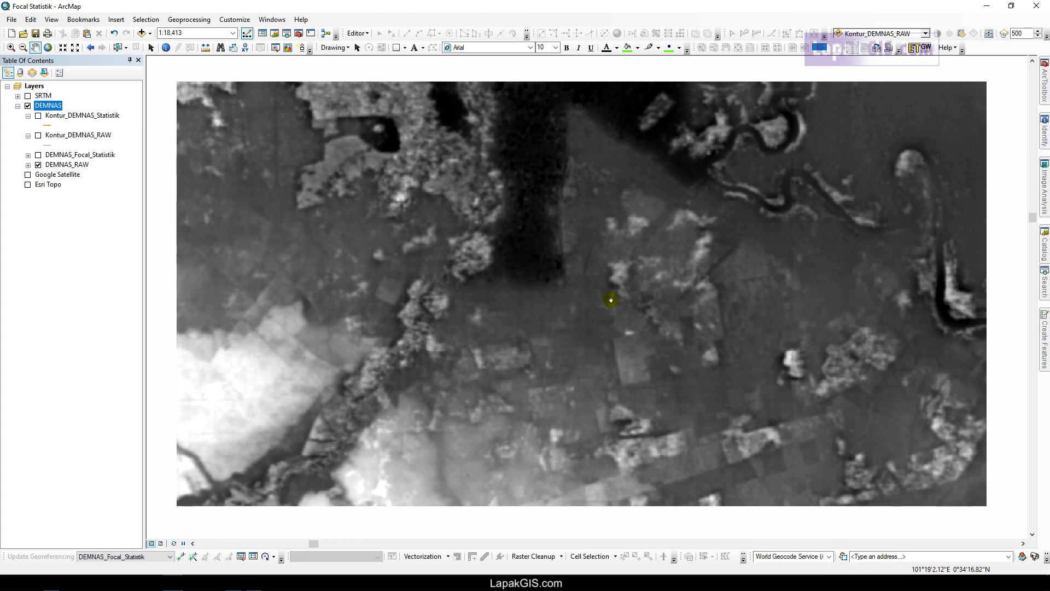
scroll(611, 300, up, 3)
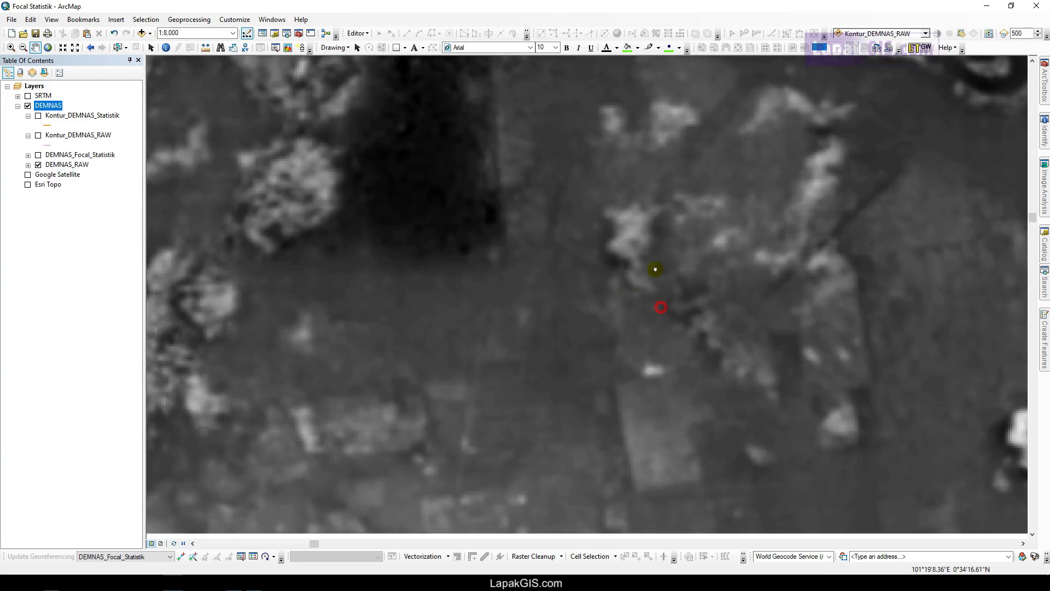
drag(657, 280, 621, 177)
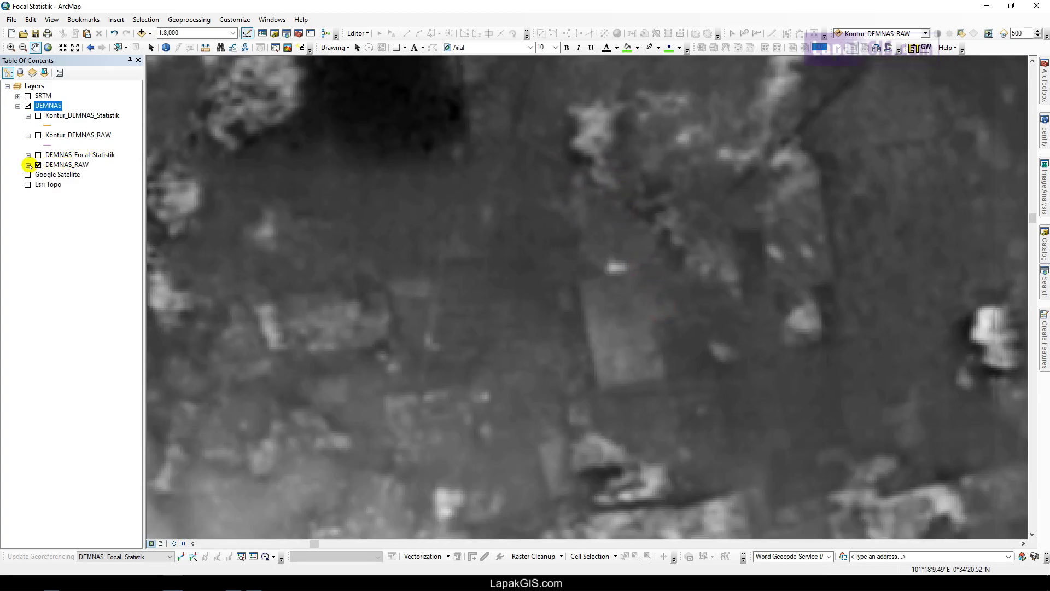
click(29, 164)
right_click(66, 165)
click(103, 222)
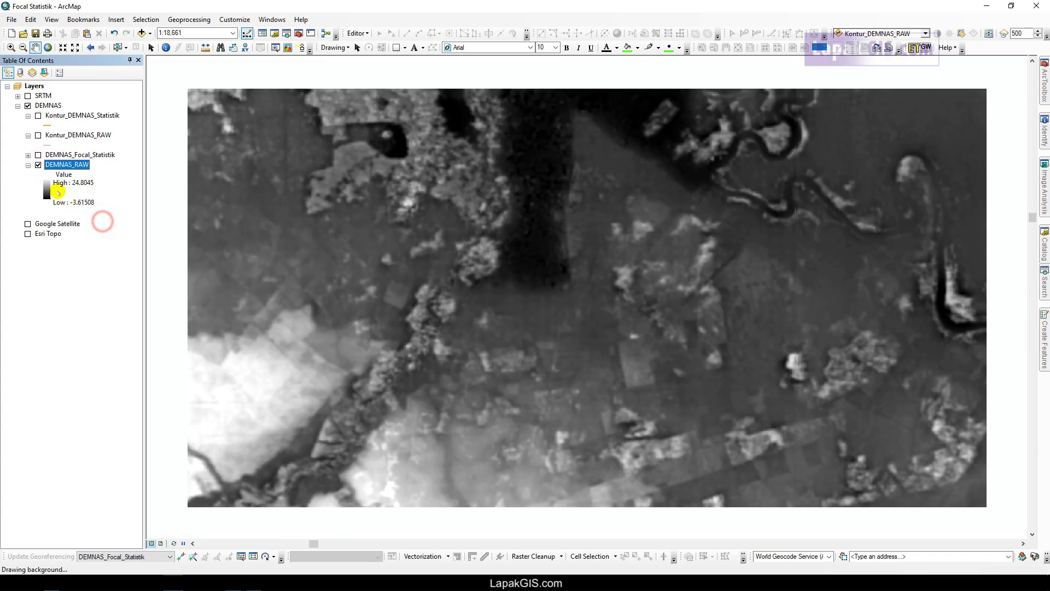
click(28, 165)
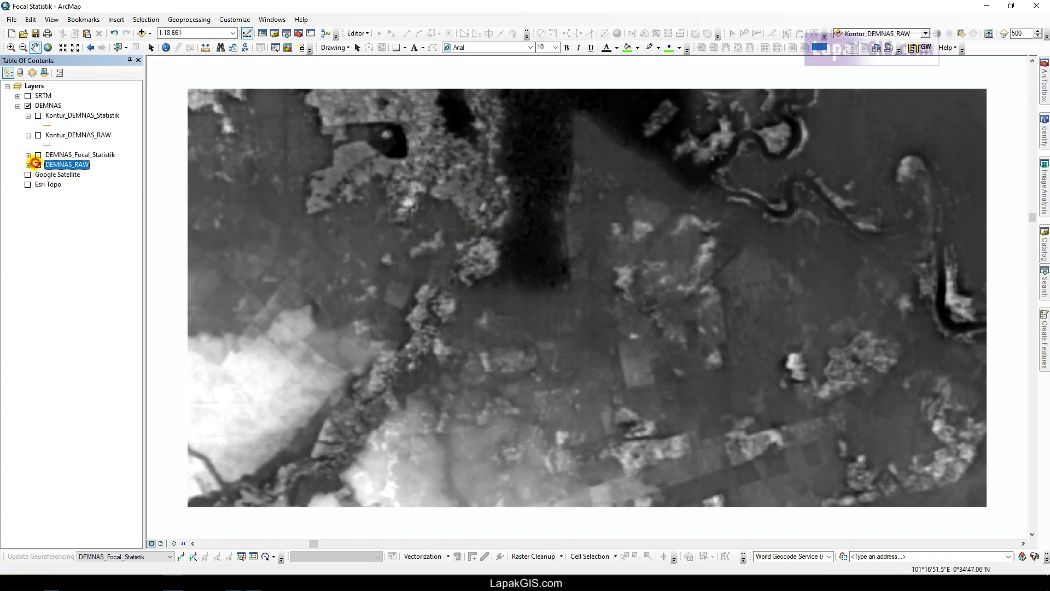
Hide DEMNAS_RAW and show the DEMNAS_Focal_Statistik raster with its legend expanded
click(38, 165)
click(28, 155)
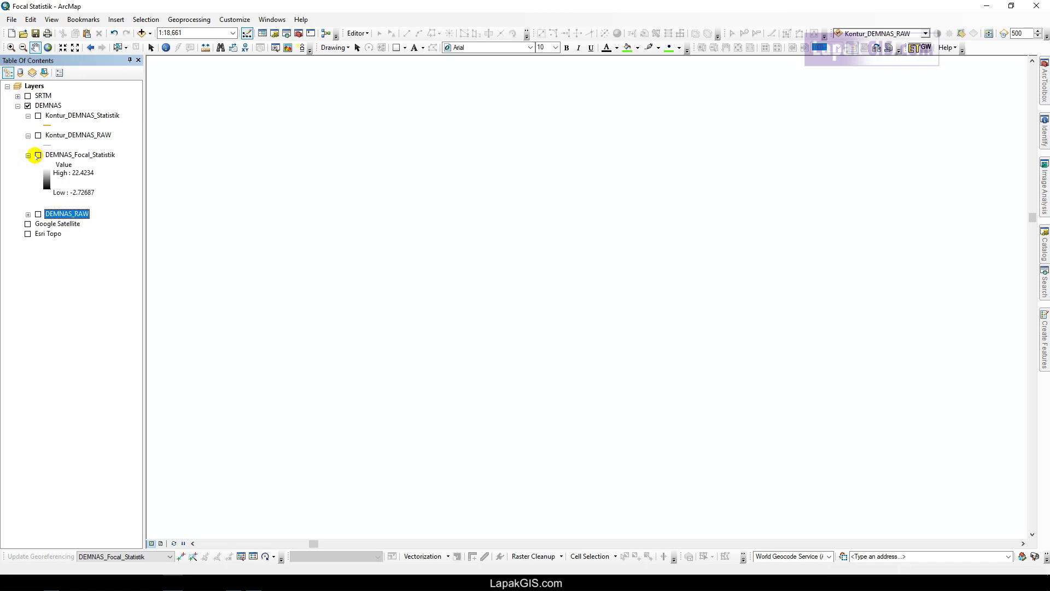
click(38, 155)
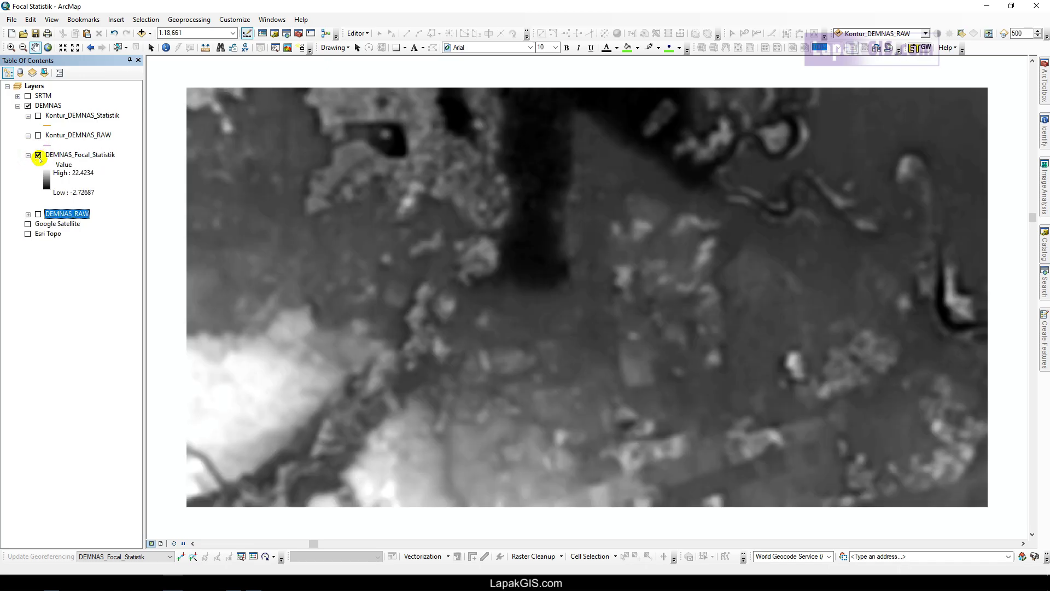
Show DEMNAS_RAW with its legend and repeatedly toggle DEMNAS_Focal_Statistik above it to compare the two rasters
click(28, 215)
click(38, 214)
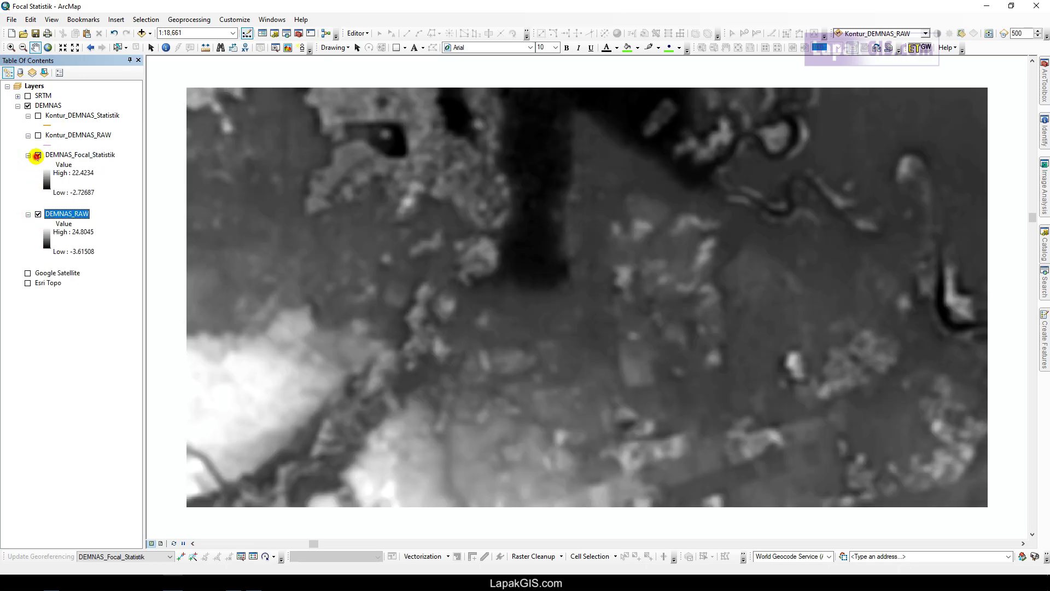
click(37, 155)
click(37, 155)
click(37, 156)
click(37, 156)
click(37, 156)
click(37, 156)
click(37, 156)
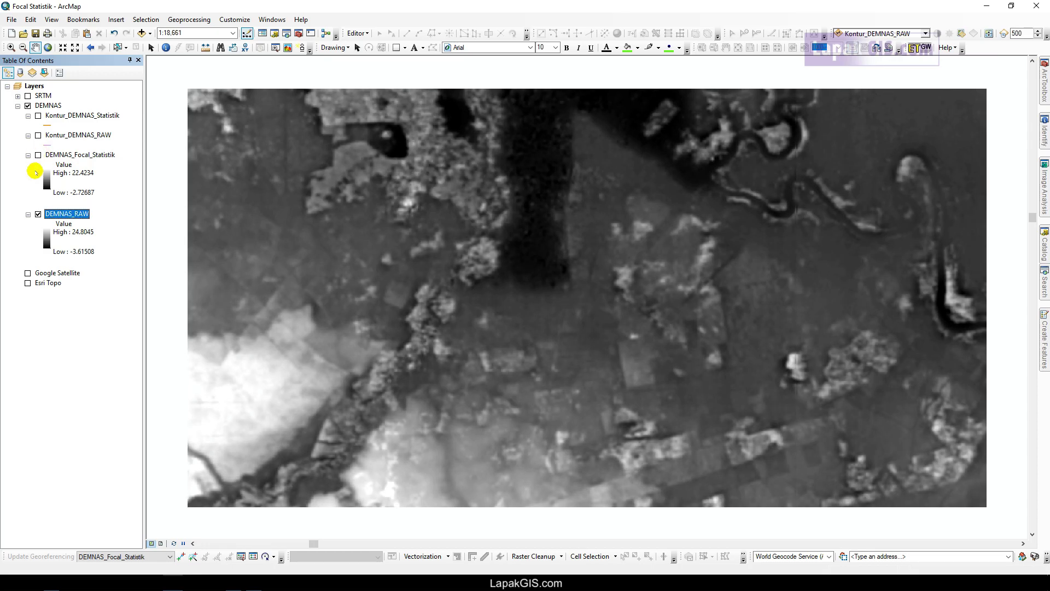
Collapse and hide the DEMNAS_RAW raster and show the Kontur_DEMNAS_RAW contours
click(28, 213)
click(38, 214)
click(48, 136)
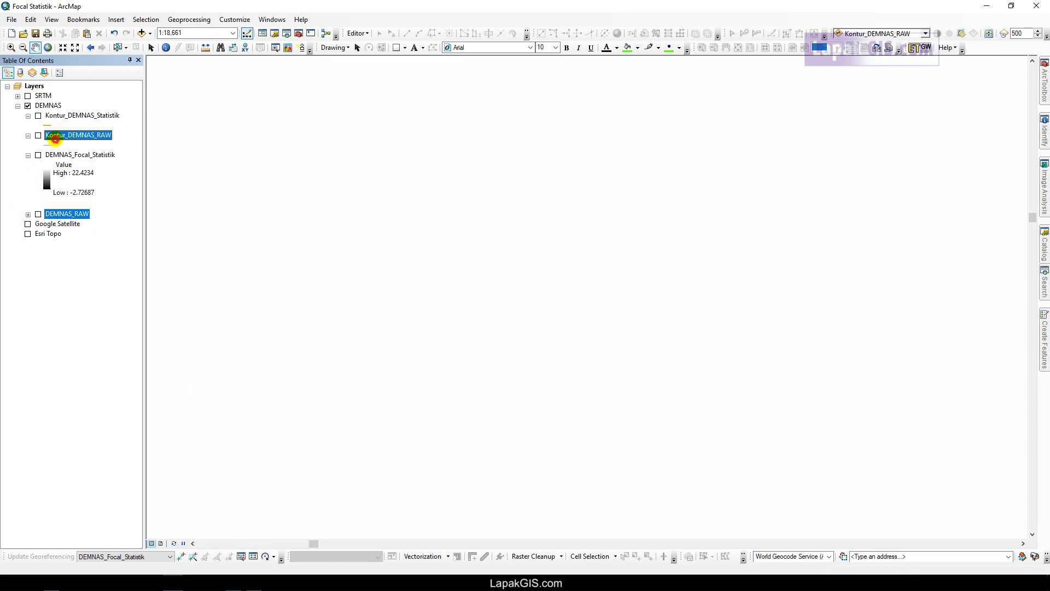
click(37, 135)
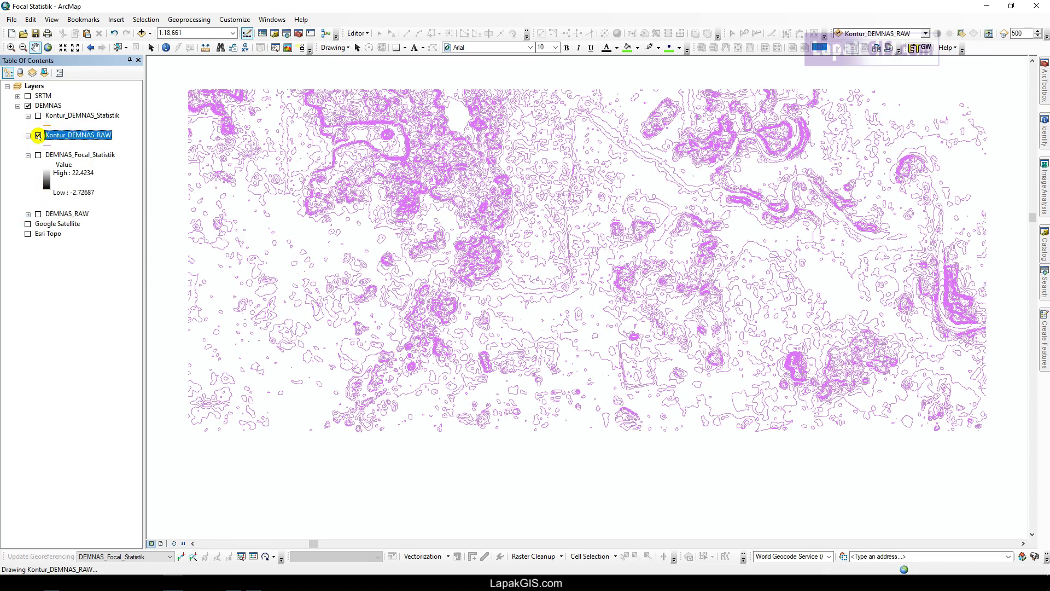
Examine the raw DEMNAS contours, overlay Kontur_DEMNAS_Statistik to compare them, and return to that layer's full extent
scroll(488, 307, up, 4)
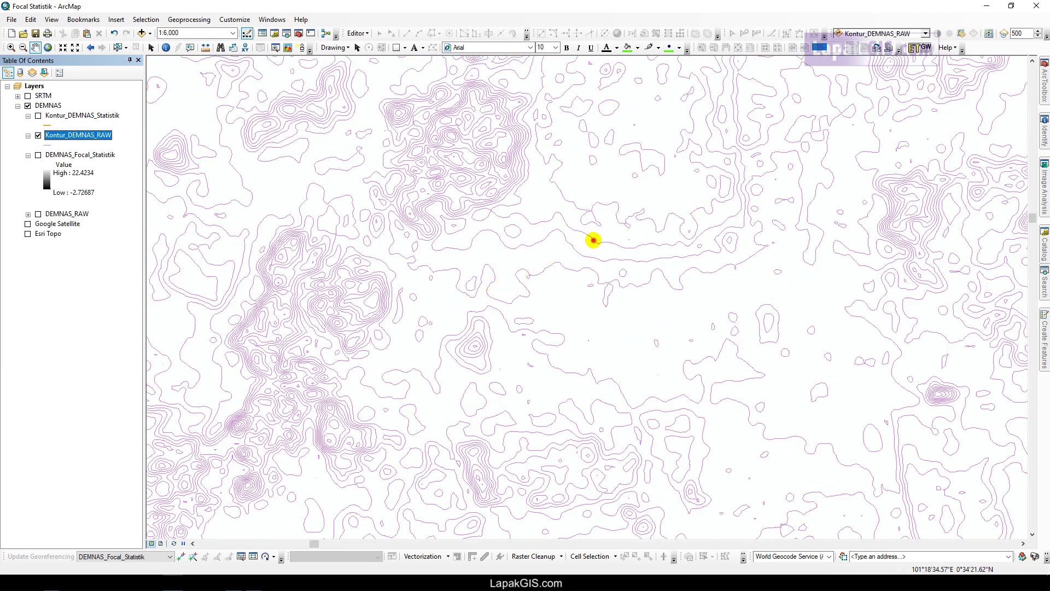
drag(594, 239, 563, 376)
drag(618, 277, 553, 382)
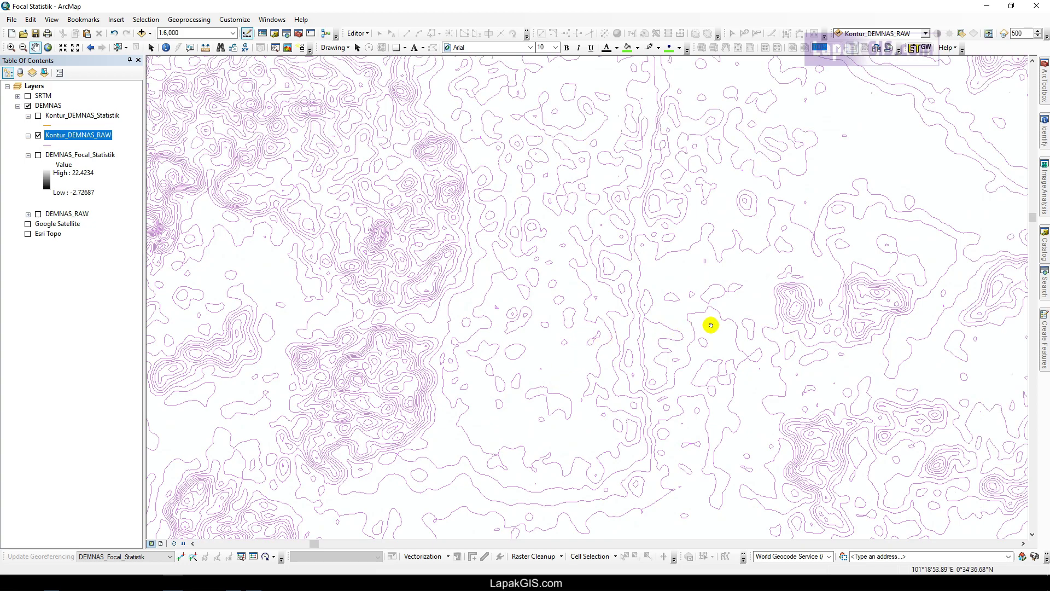
drag(707, 323, 482, 237)
drag(694, 343, 501, 201)
drag(539, 305, 731, 325)
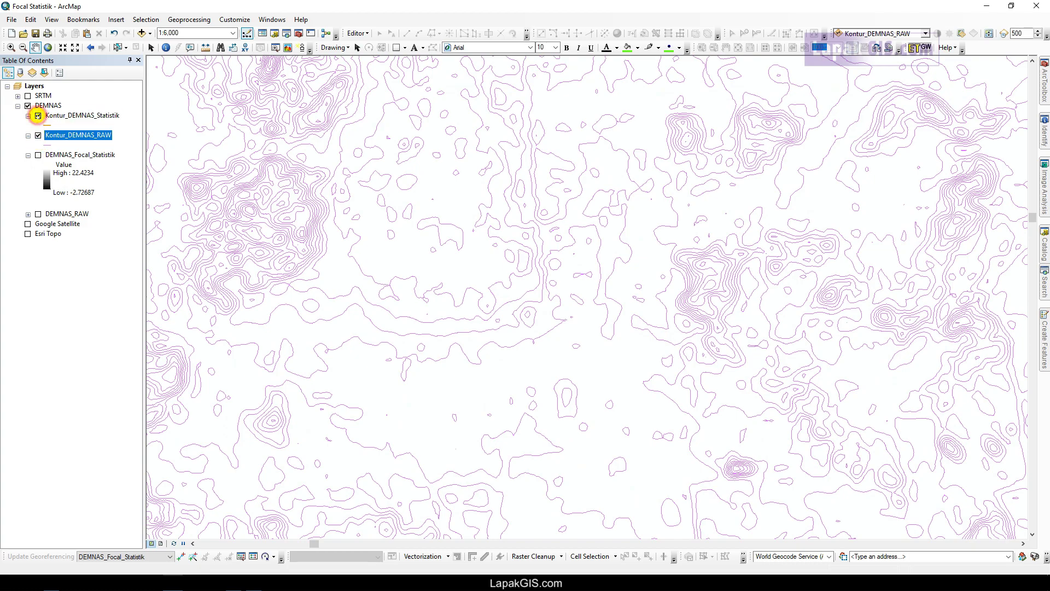
drag(520, 162, 504, 345)
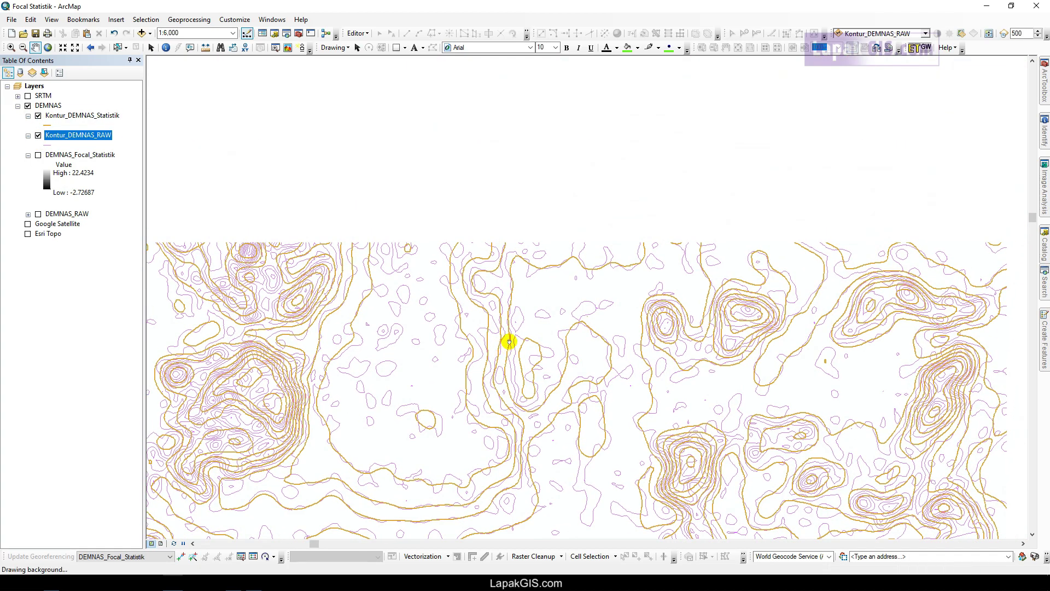
right_click(75, 117)
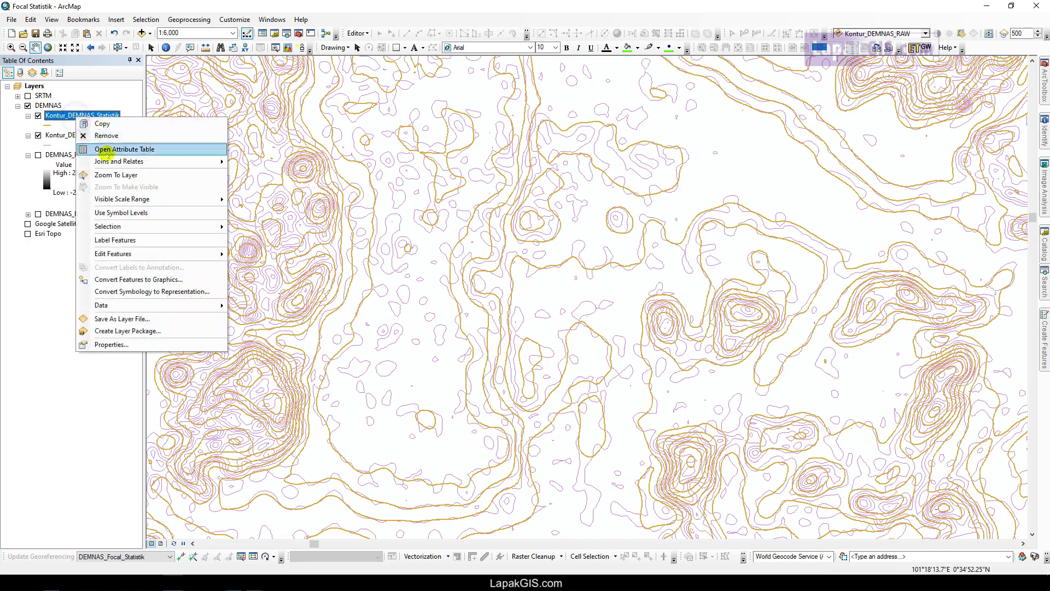
click(110, 169)
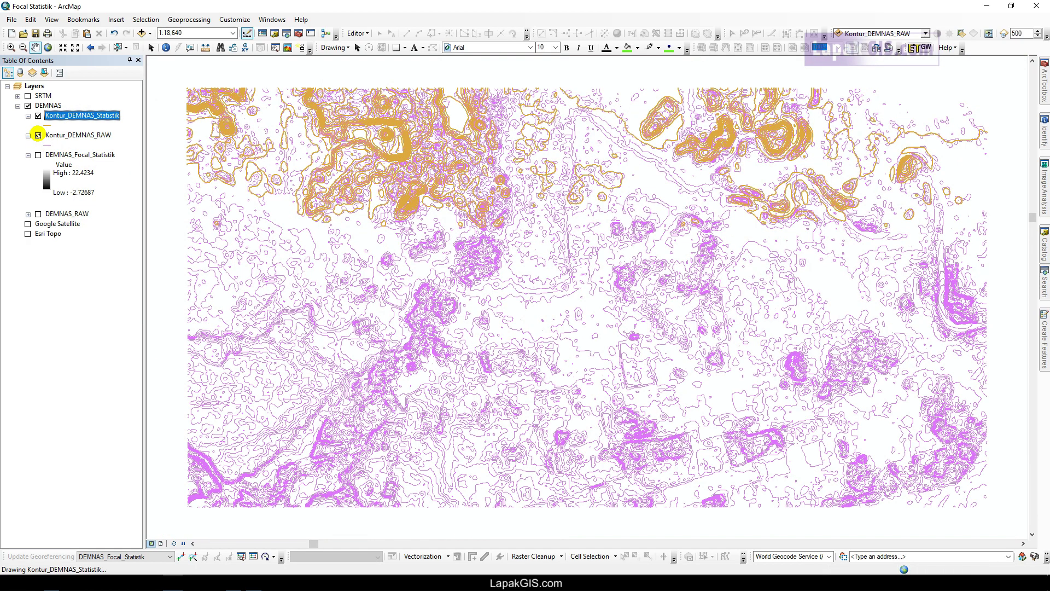
Hide Kontur_DEMNAS_RAW and examine the Kontur_DEMNAS_Statistik contours on their own up close
click(38, 135)
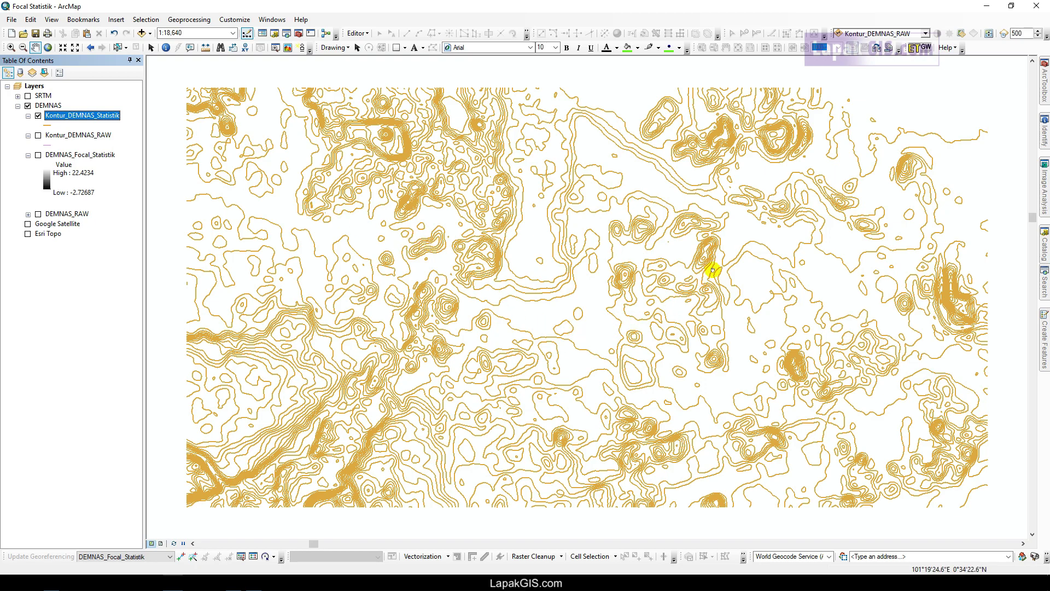
scroll(312, 242, down, 5)
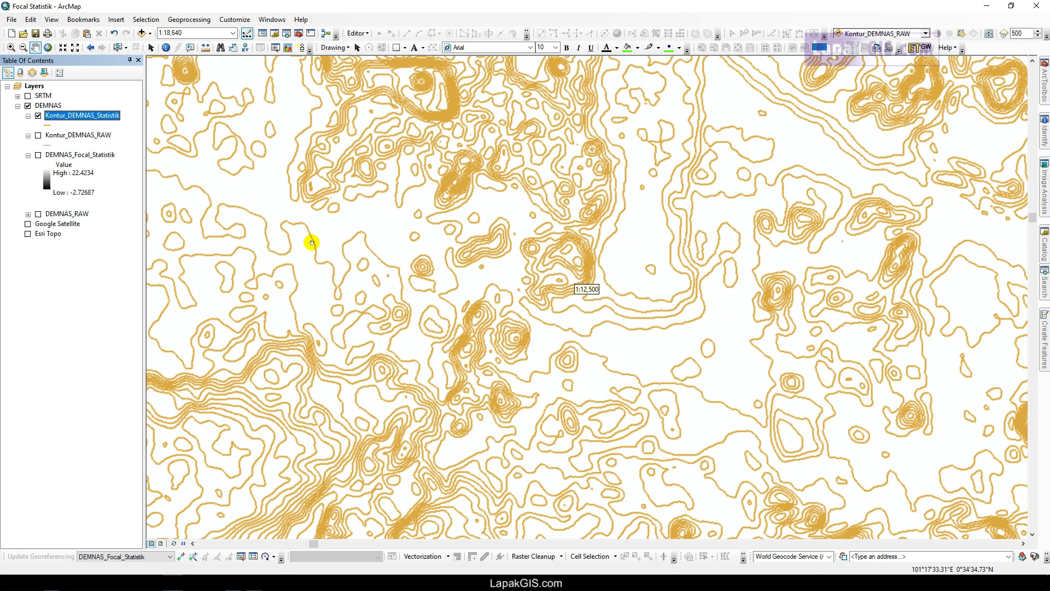
drag(691, 363, 450, 169)
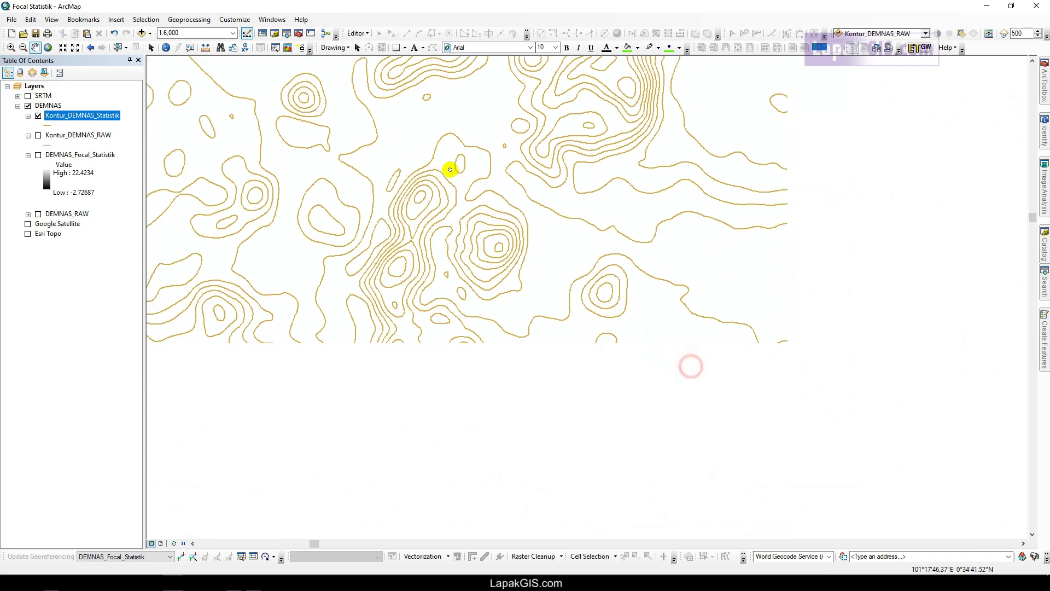
Examine the Kontur_DEMNAS_Statistik contours up close across the rest of the covered area, out to its edges
drag(546, 341, 379, 94)
drag(755, 222, 346, 162)
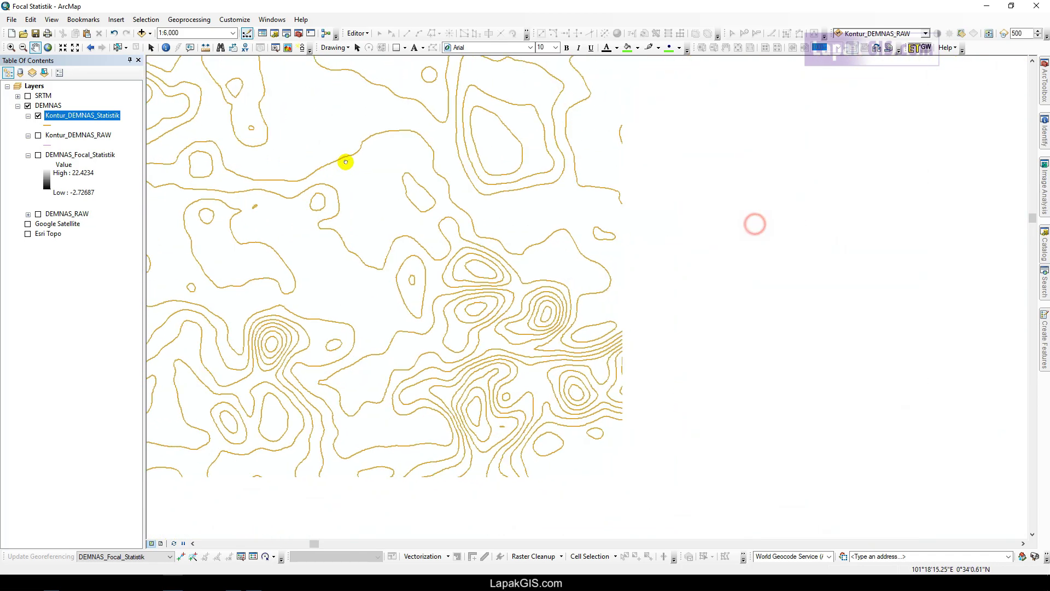
drag(753, 259, 431, 374)
drag(691, 276, 515, 370)
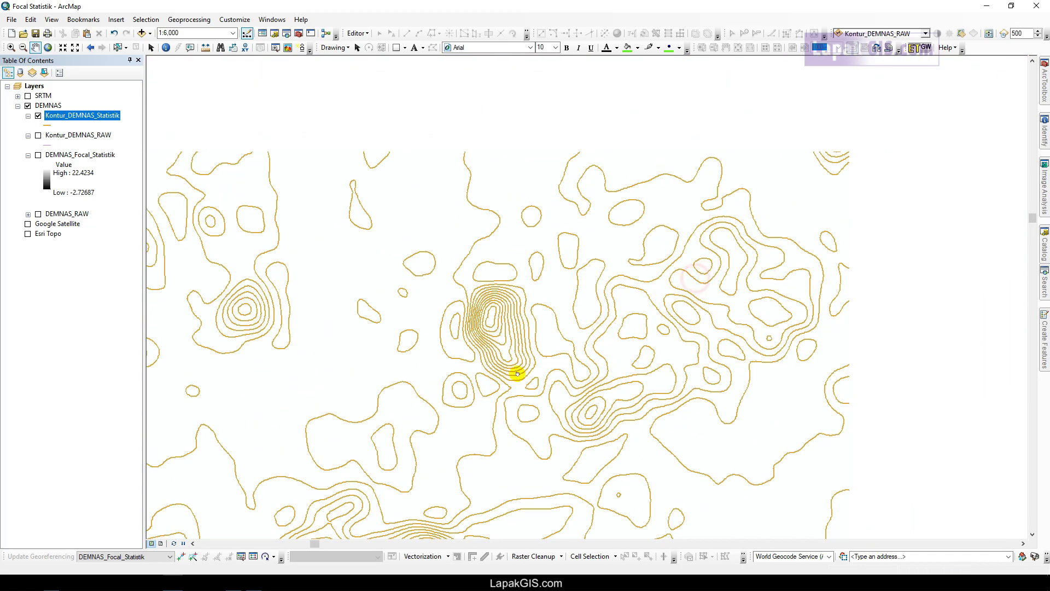
drag(685, 229, 424, 414)
drag(370, 392, 709, 251)
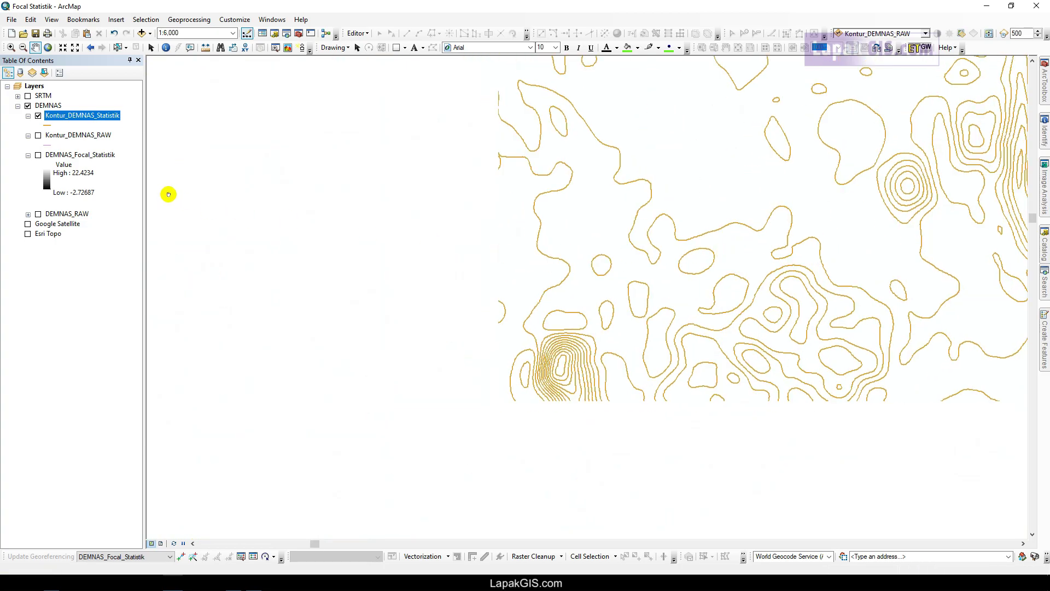
Show Kontur_DEMNAS_RAW beneath Kontur_DEMNAS_Statistik and toggle the smoothed layer to compare both contour sets across several areas
click(37, 135)
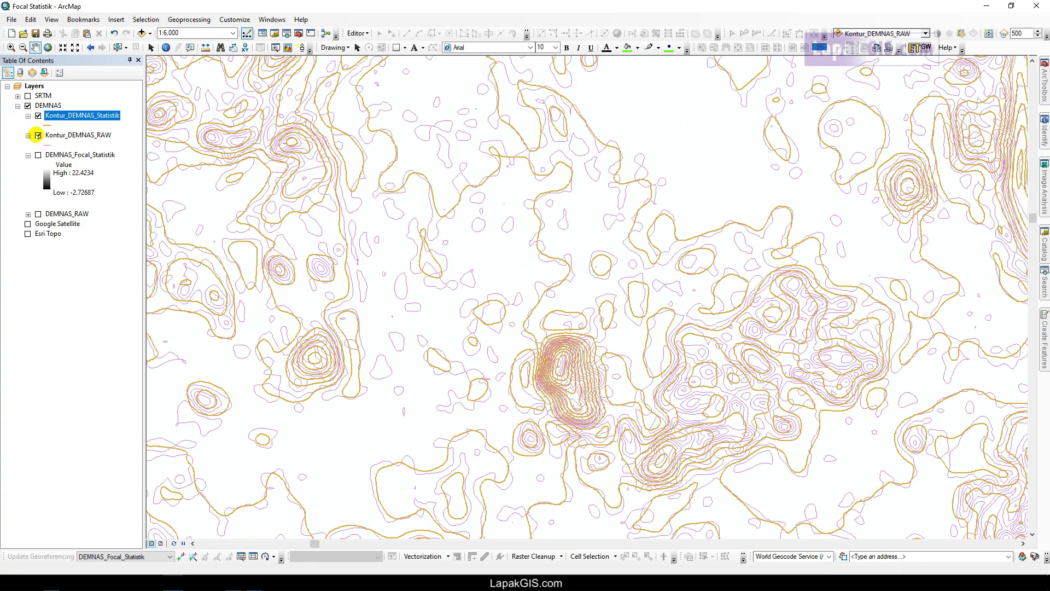
click(37, 116)
click(37, 116)
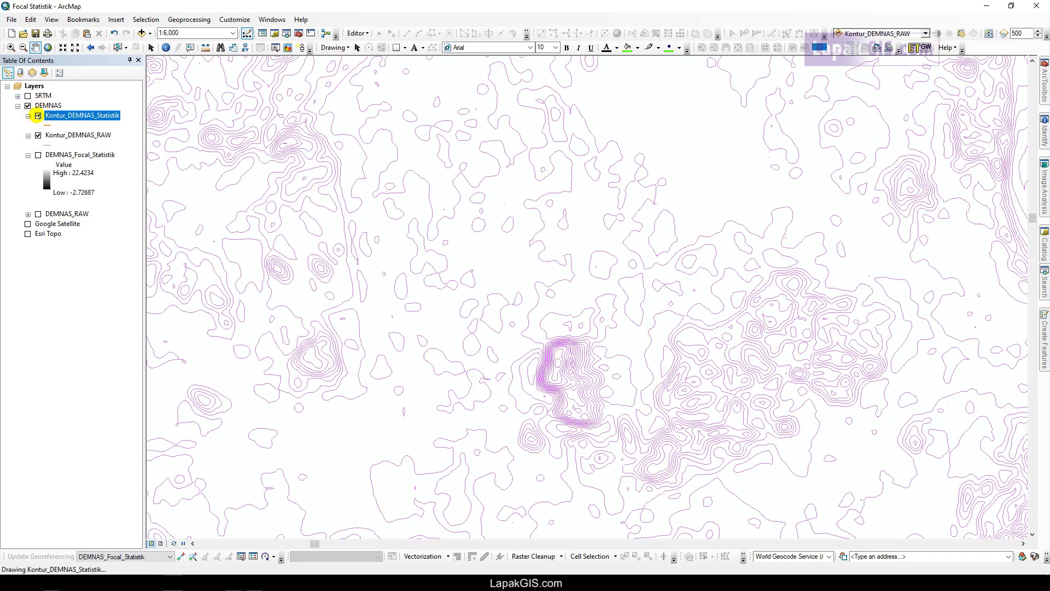
click(37, 116)
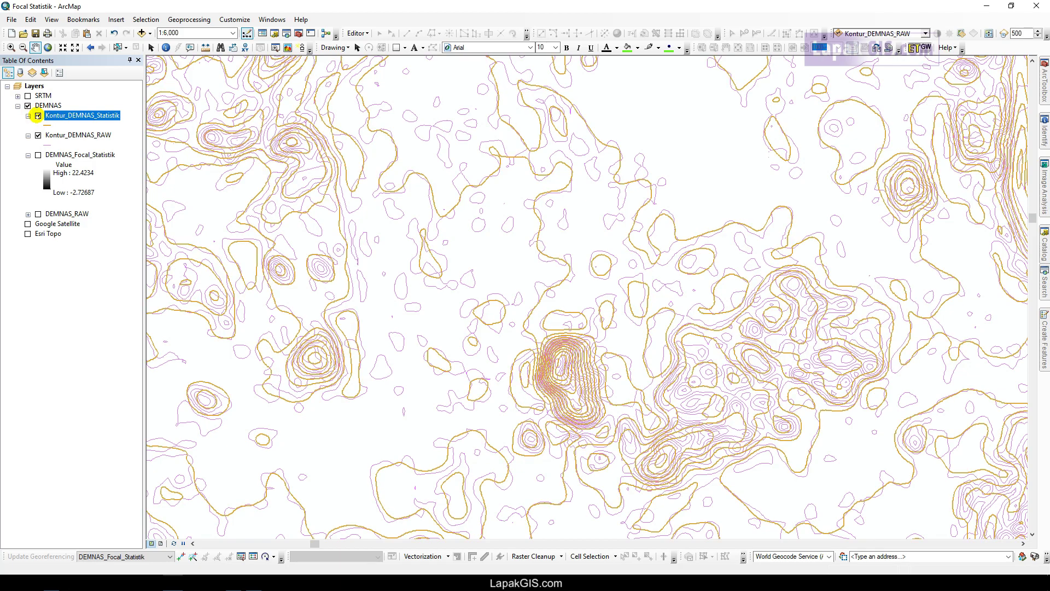
click(37, 116)
drag(280, 336, 799, 162)
drag(348, 281, 516, 195)
drag(377, 194, 569, 356)
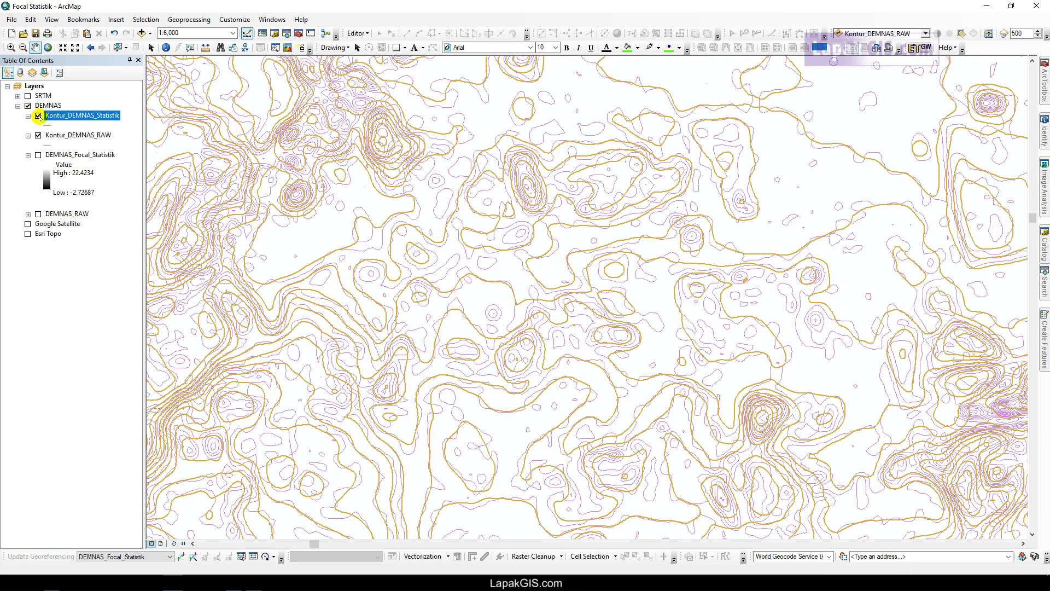
Hide Kontur_DEMNAS_RAW, show the Esri Topo basemap, and examine the smoothed contours against its rivers and terrain
click(38, 135)
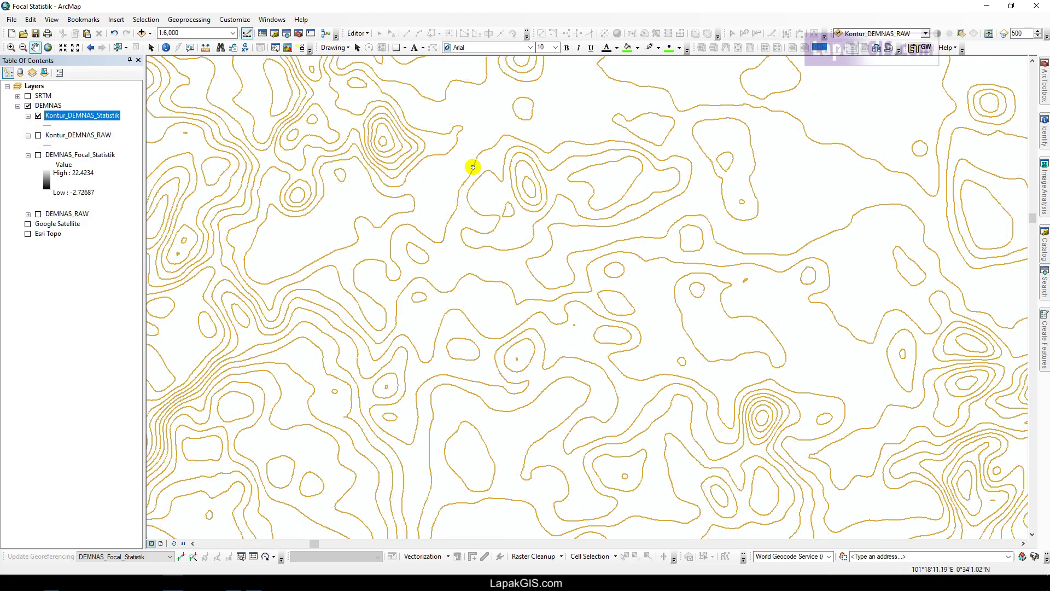
click(28, 234)
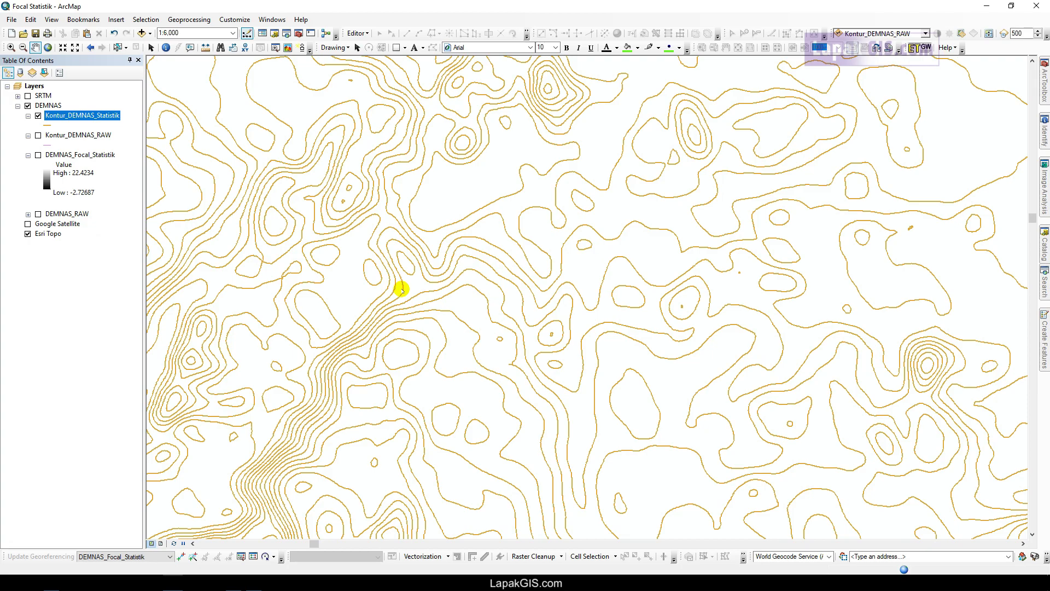
scroll(401, 289, up, 3)
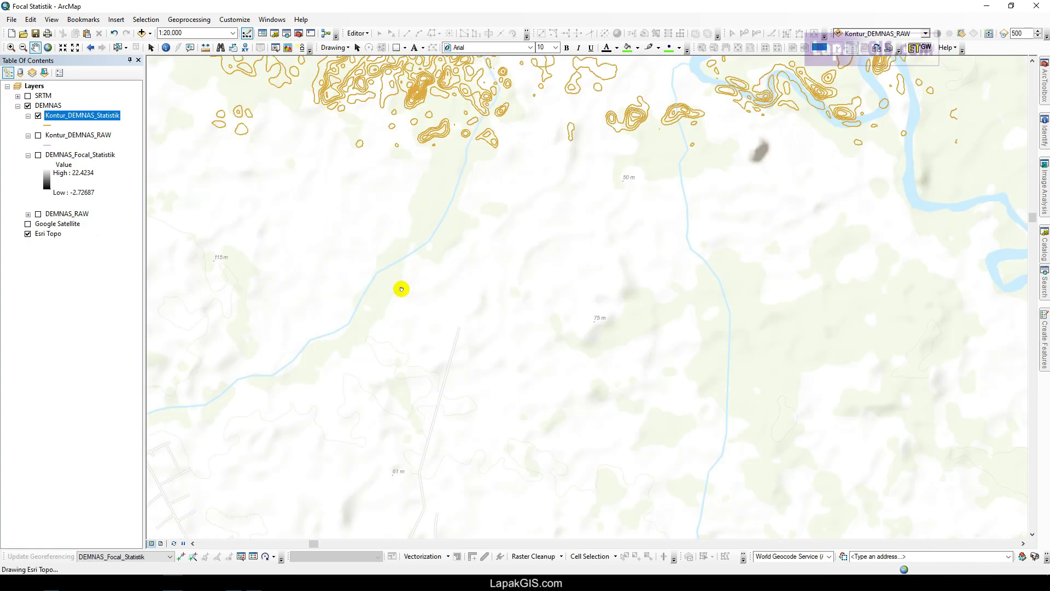
drag(763, 226, 727, 474)
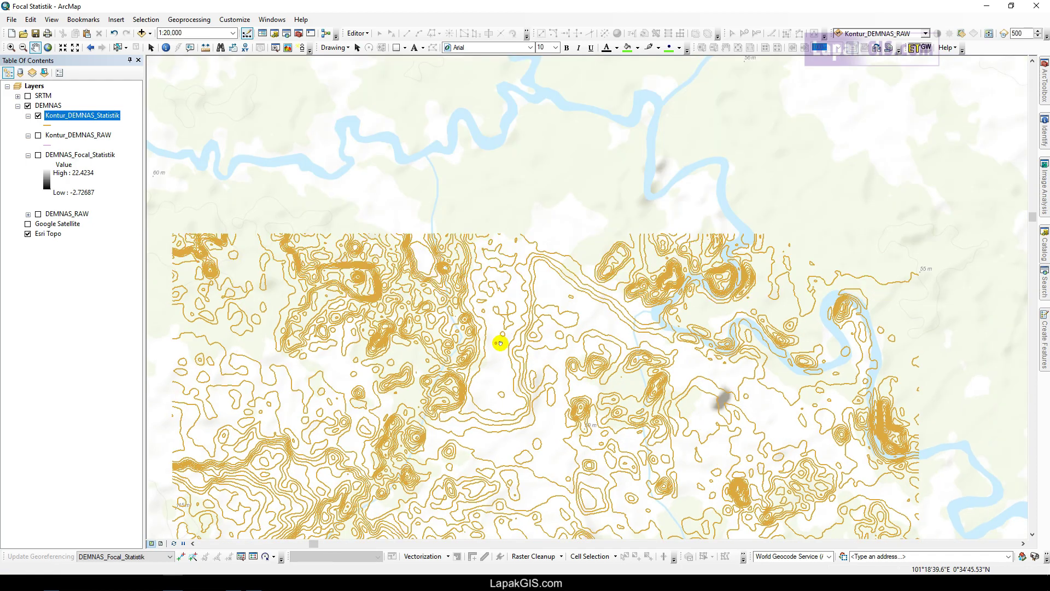
scroll(425, 330, down, 2)
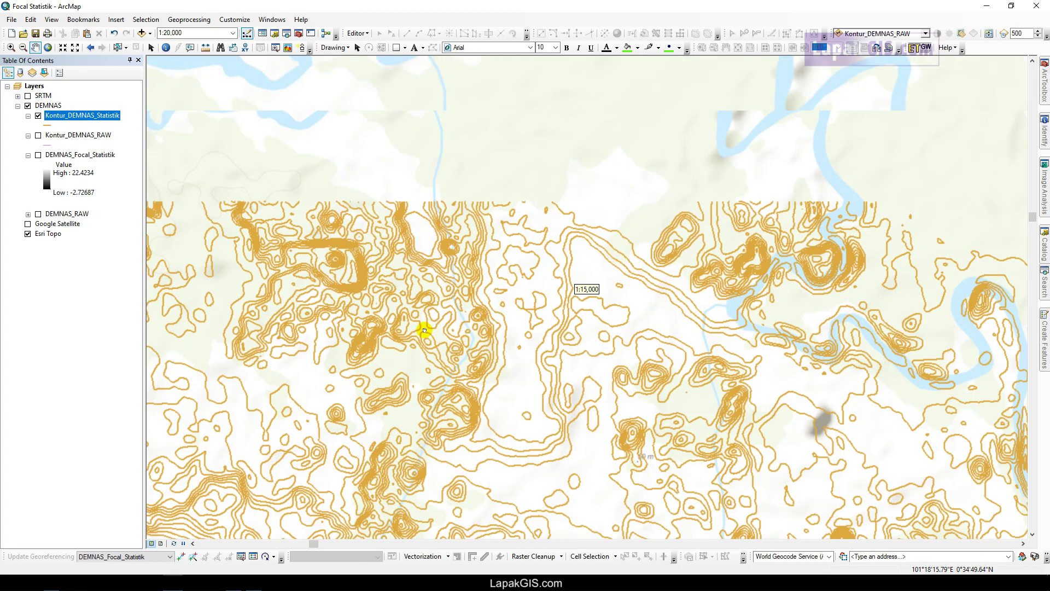
scroll(425, 330, down, 1)
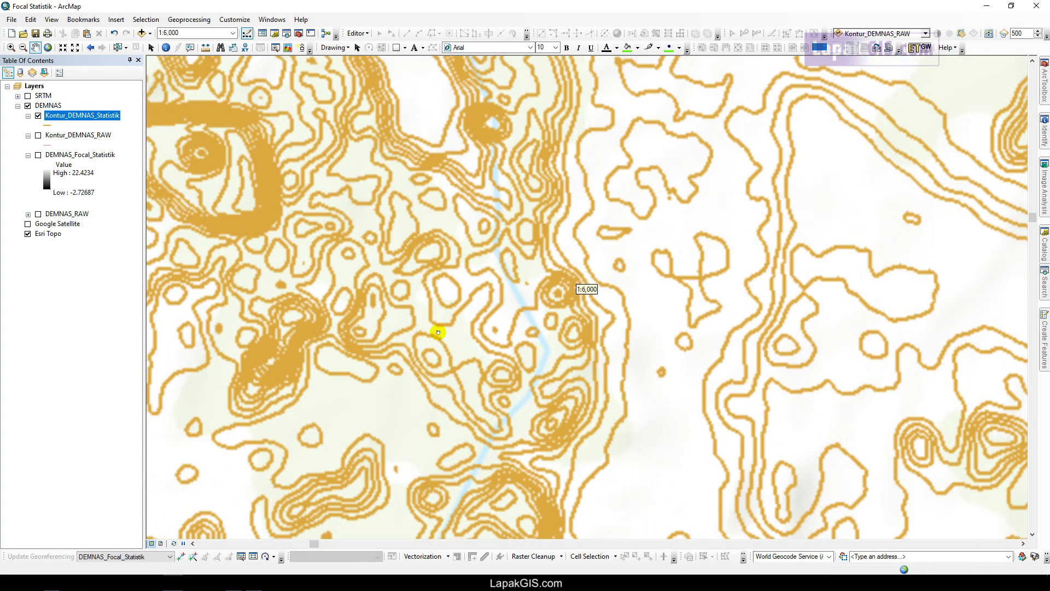
scroll(438, 332, up, 2)
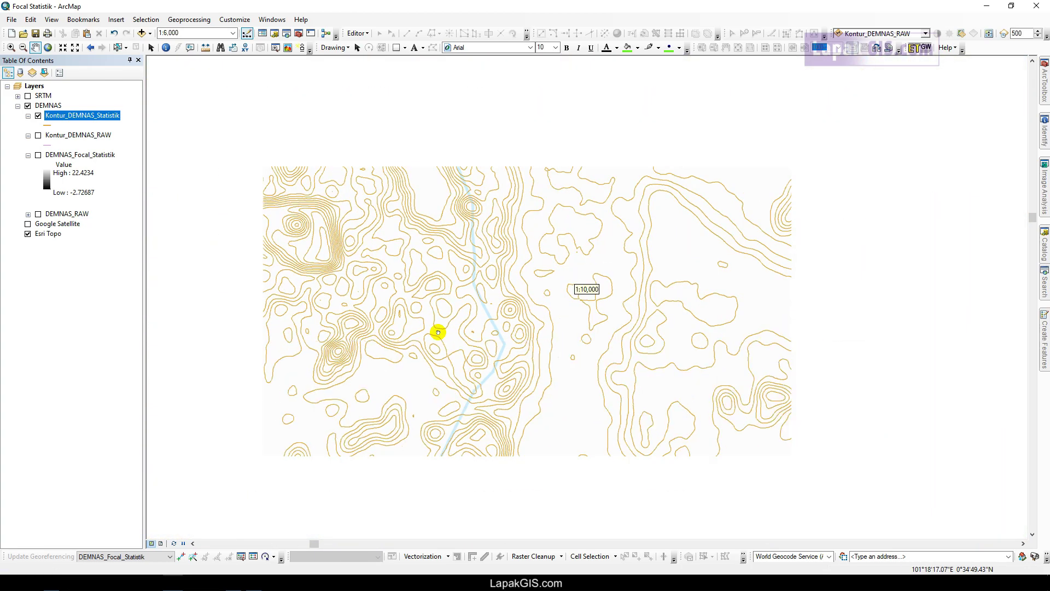
drag(534, 323, 560, 310)
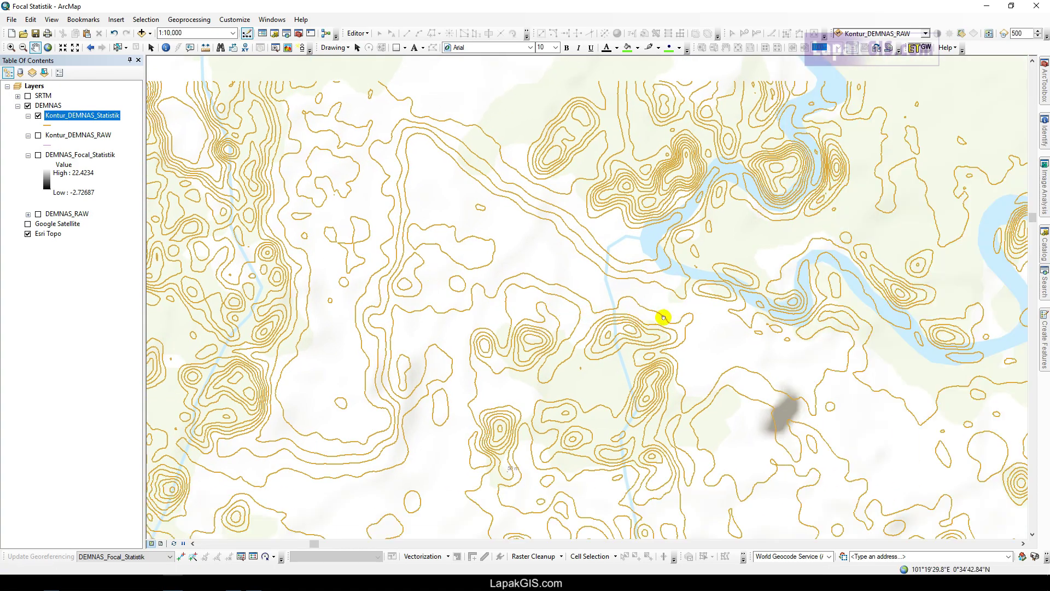
drag(691, 311, 382, 199)
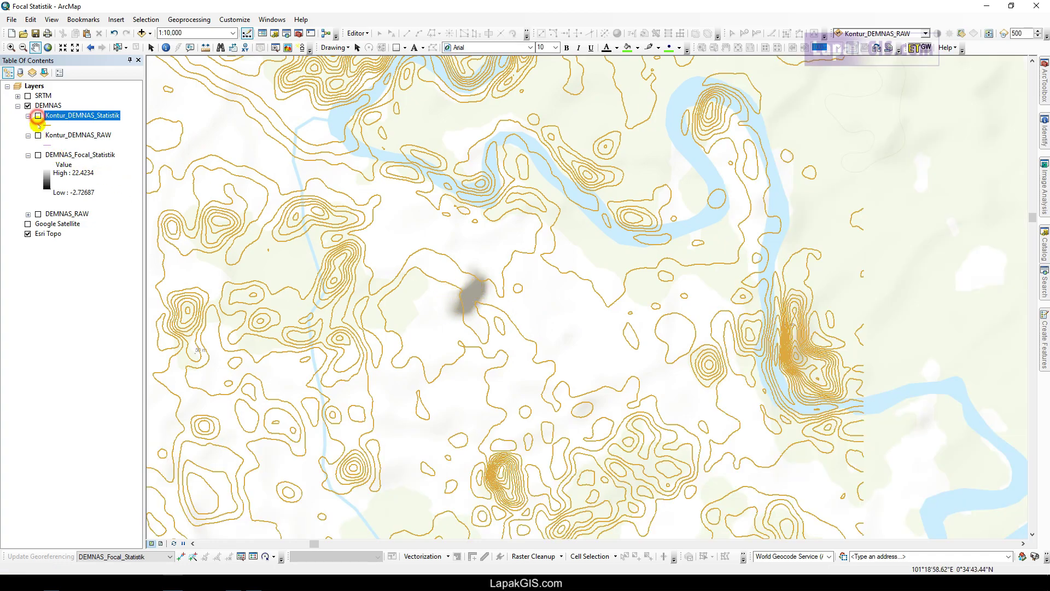
Temporarily swap Kontur_DEMNAS_Statistik for Kontur_DEMNAS_RAW to compare the raw contours with the Esri Topo basemap
click(37, 136)
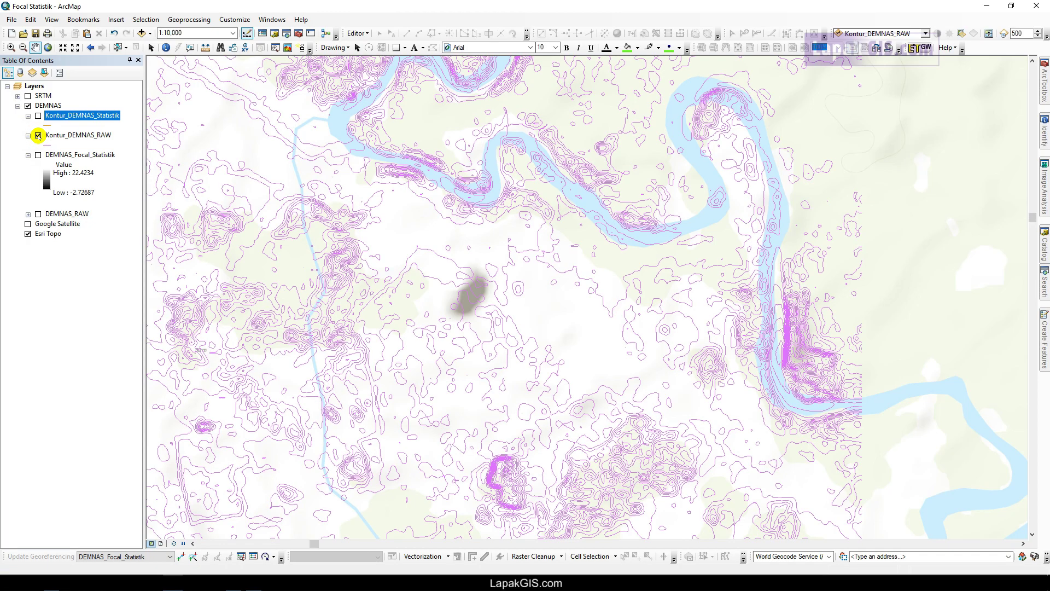
click(38, 136)
click(37, 115)
Examine the smoothed contours over the basemap toward the southwest, and return to the full extent of Kontur_DEMNAS_Statistik
mouse_move(397, 373)
mouse_down()
mouse_move(439, 314)
mouse_move(554, 227)
mouse_up()
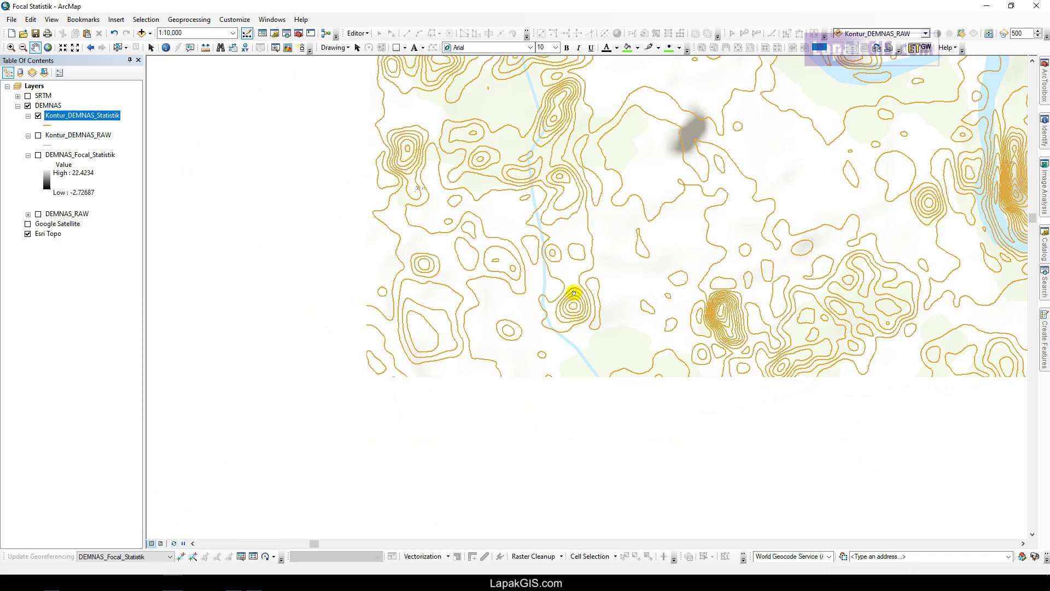
drag(326, 291, 643, 315)
drag(445, 394, 705, 244)
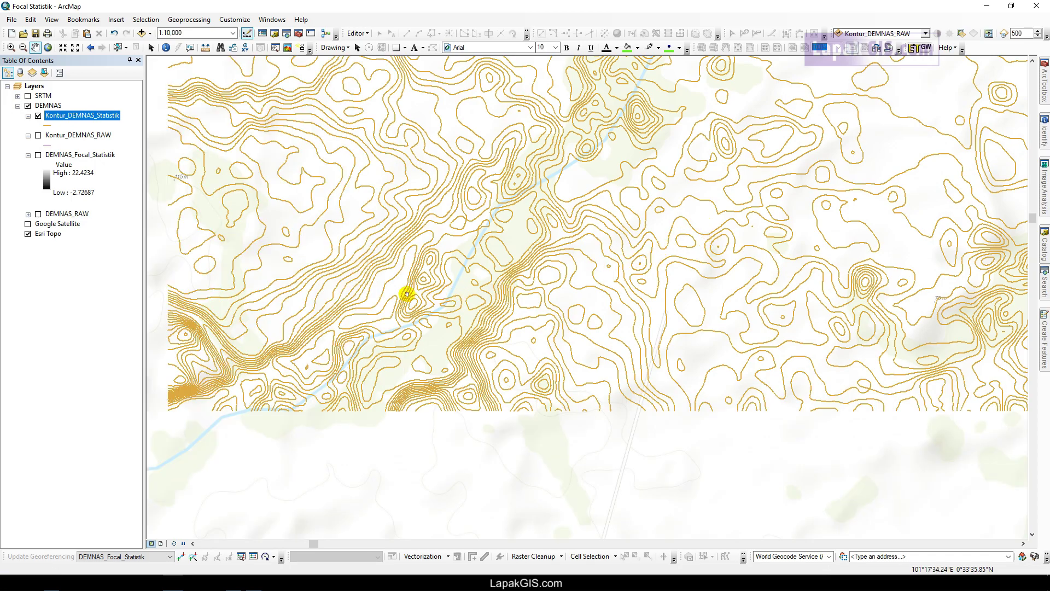
right_click(81, 114)
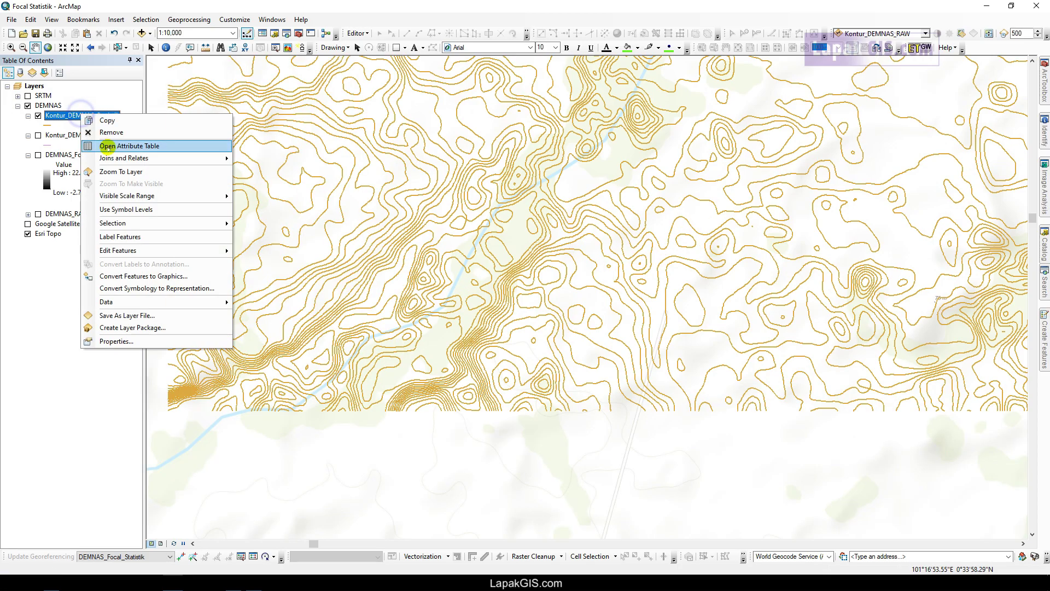
click(117, 171)
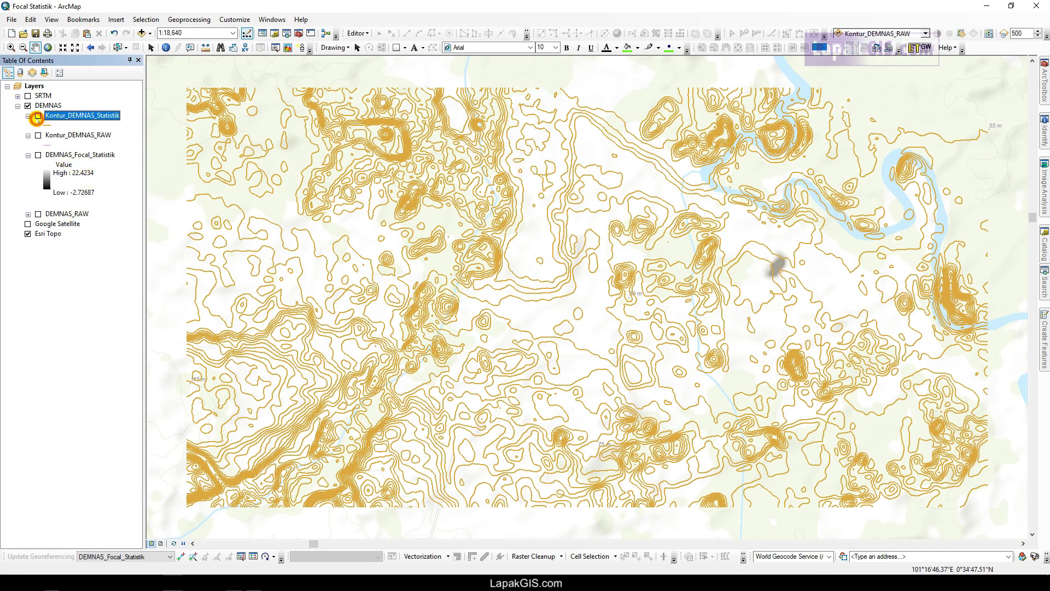
Hide Kontur_DEMNAS_Statistik, collapse the DEMNAS group, and show and expand the SRTM group
click(38, 116)
click(18, 106)
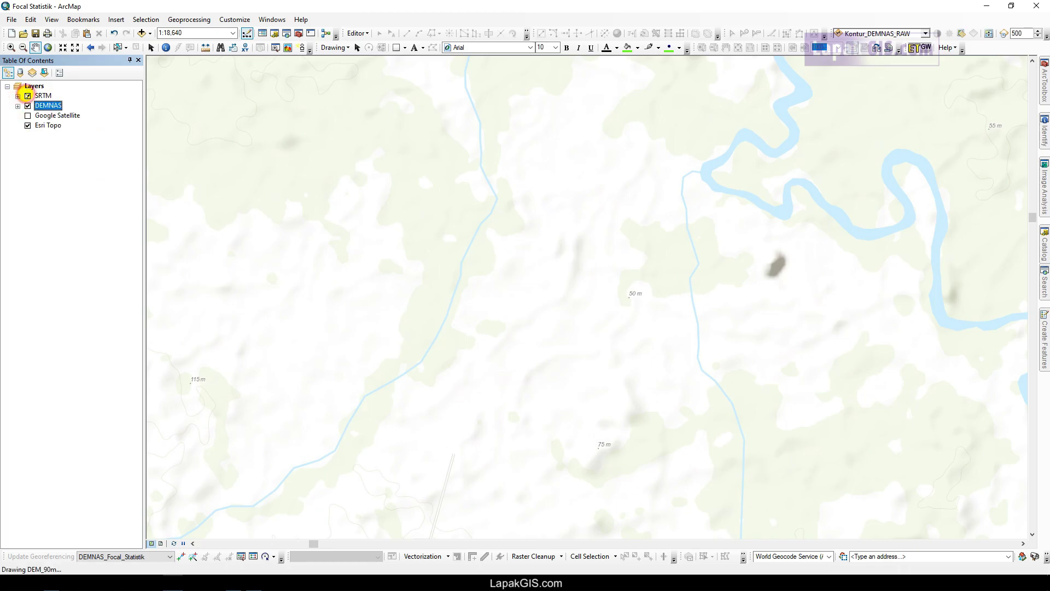
click(28, 96)
click(18, 96)
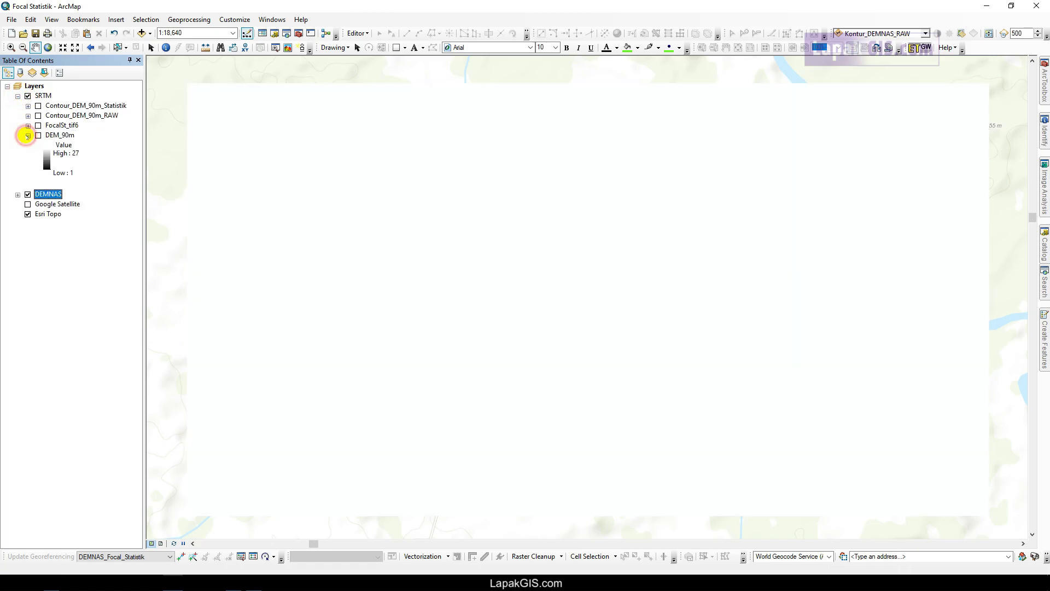